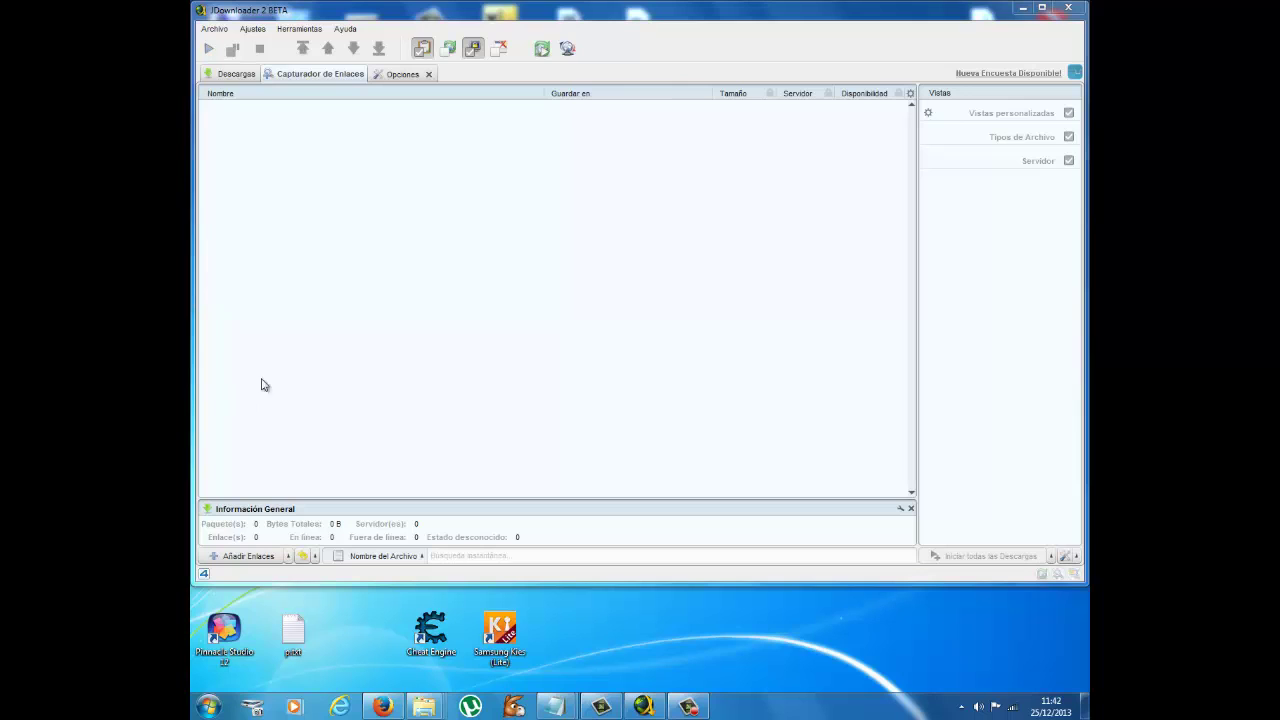
# Step: Check the download list and the link grabber in JDownloader, and minimise its window
pyautogui.click(238, 76)
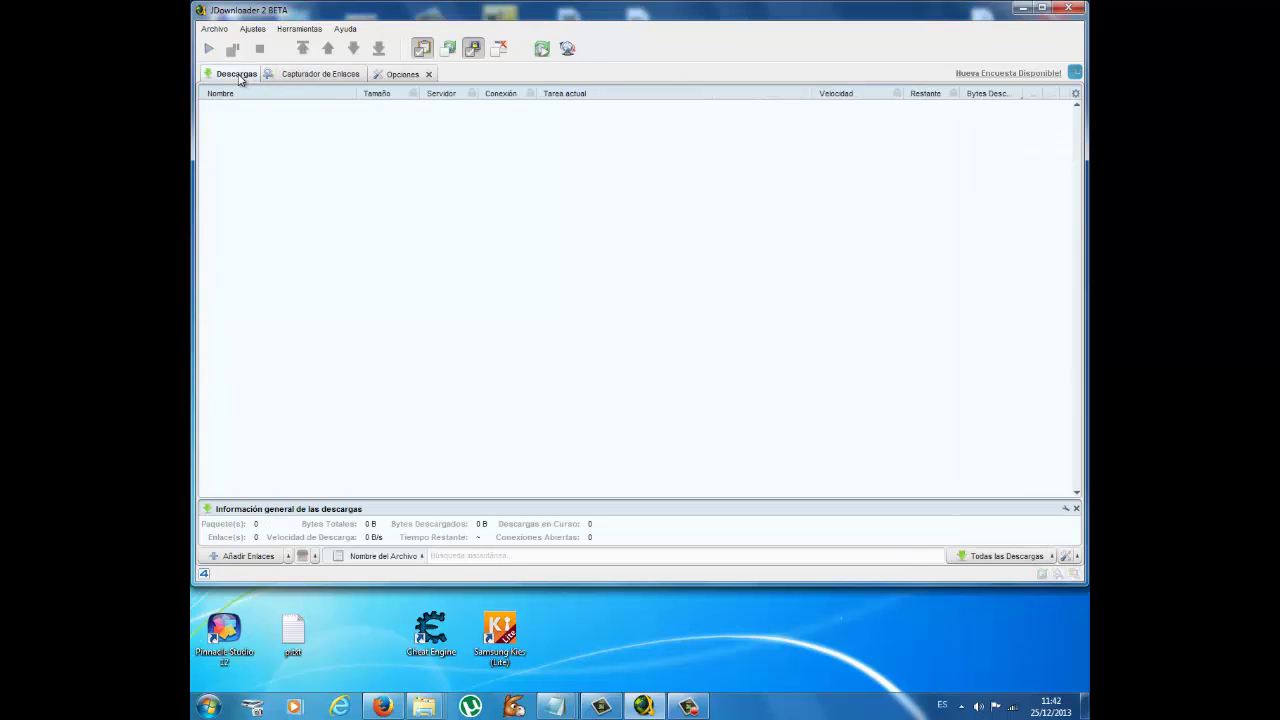
pyautogui.click(312, 76)
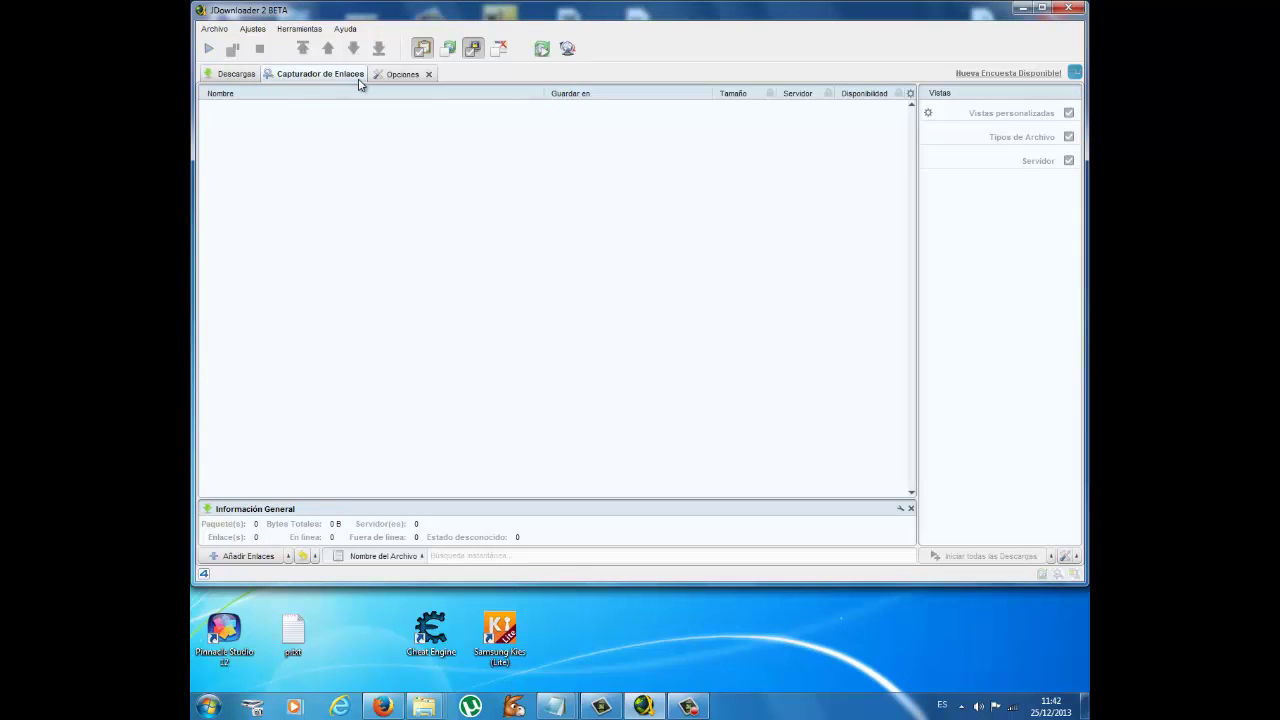
pyautogui.click(1023, 9)
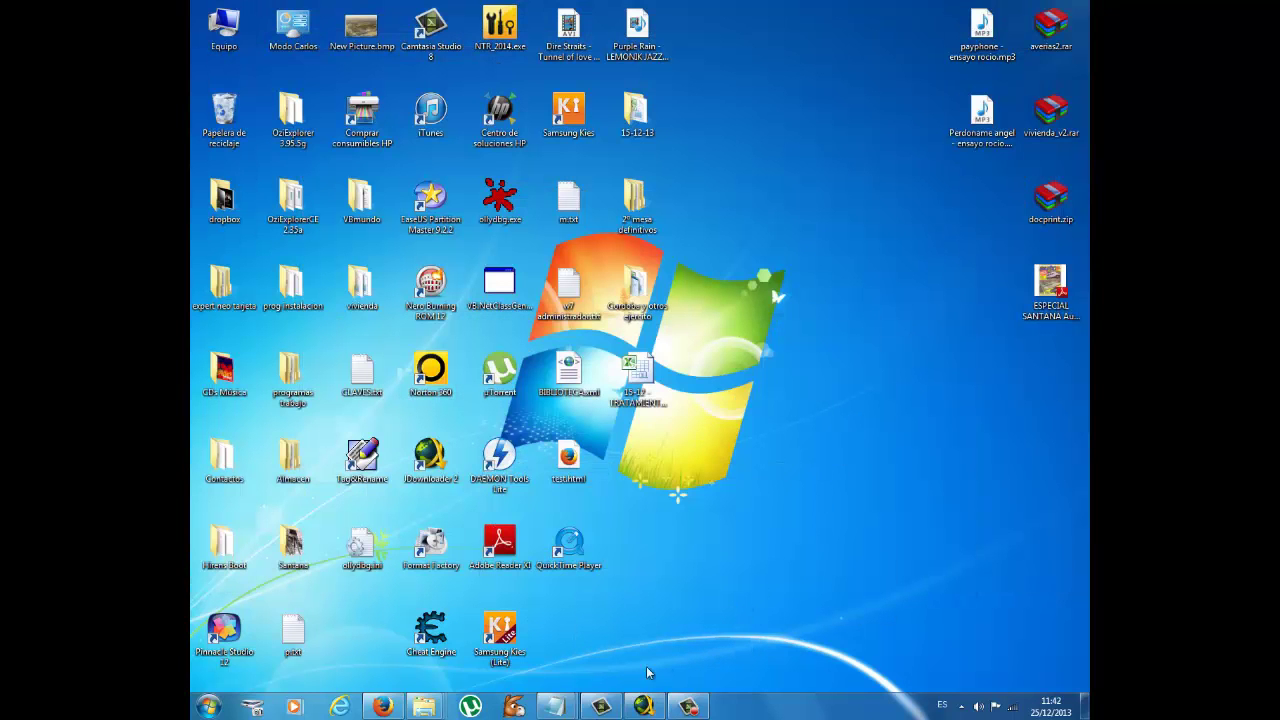
# Step: Switch to Firefox, search YouTube for "mercy mercy mercy cannonball adderley" and open the Cannonball Adderley Quintet 1966 video
pyautogui.click(383, 706)
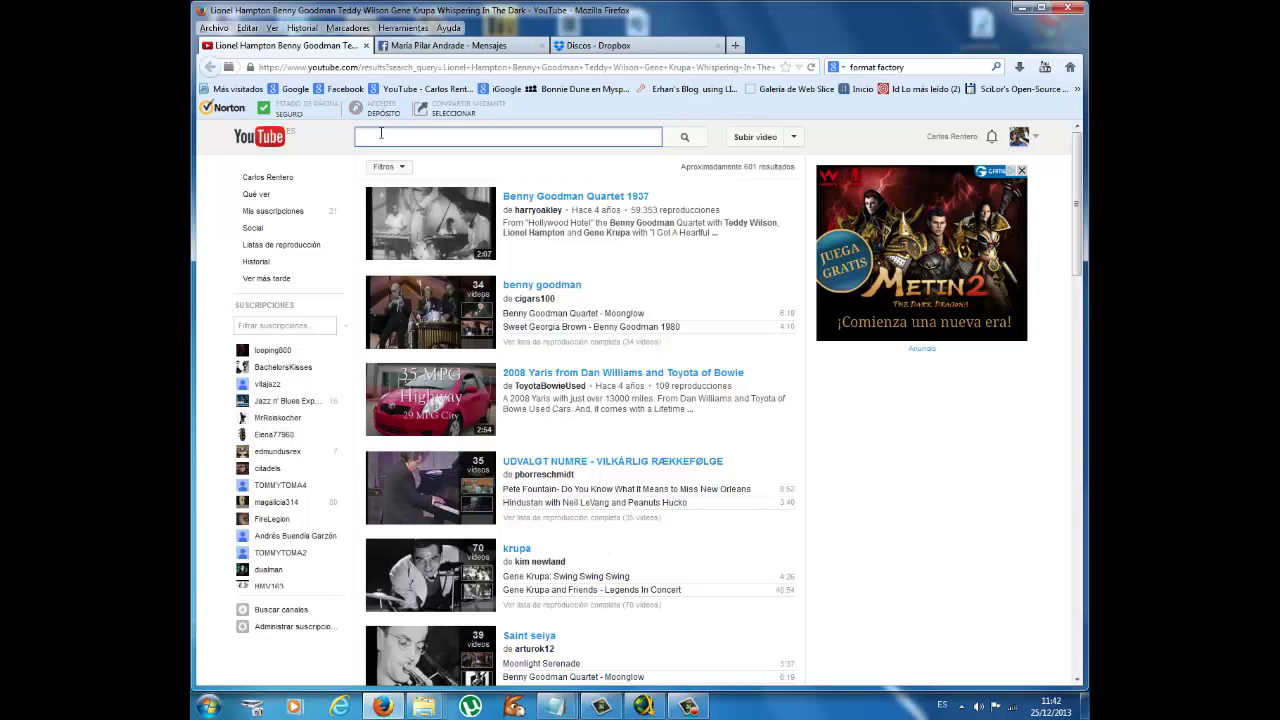
pyautogui.write('mercy ')
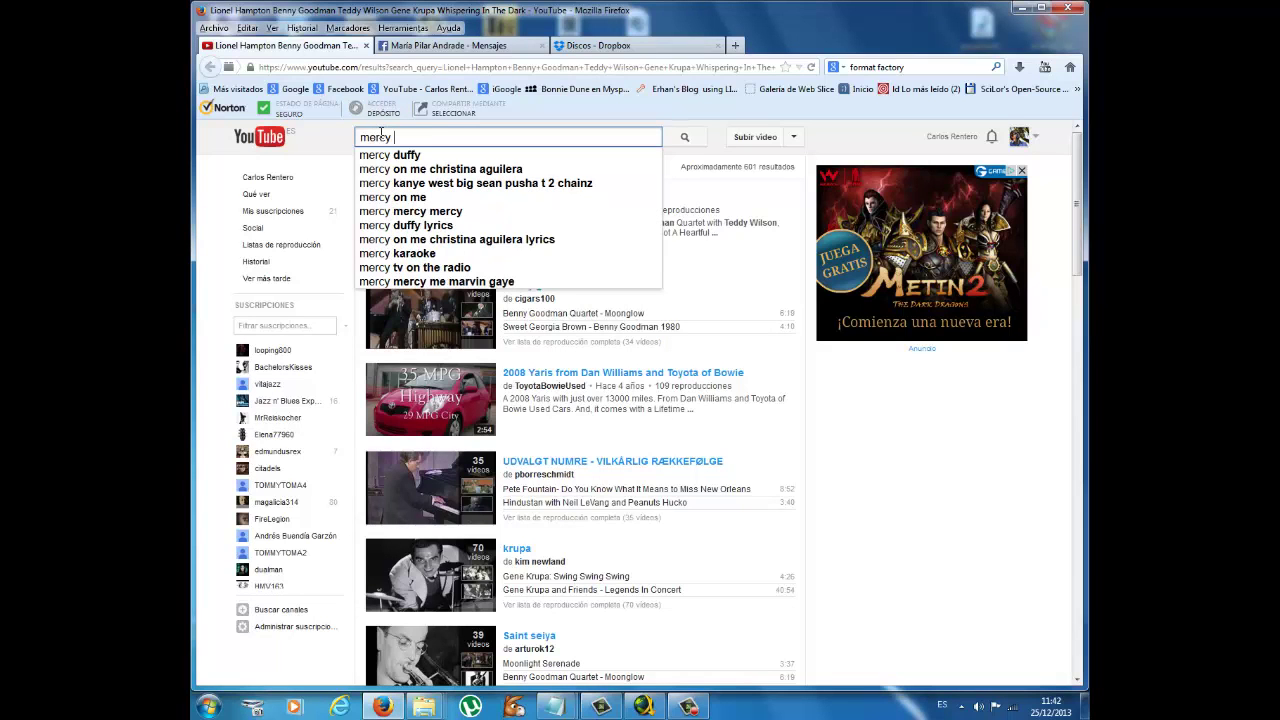
pyautogui.write('mercy')
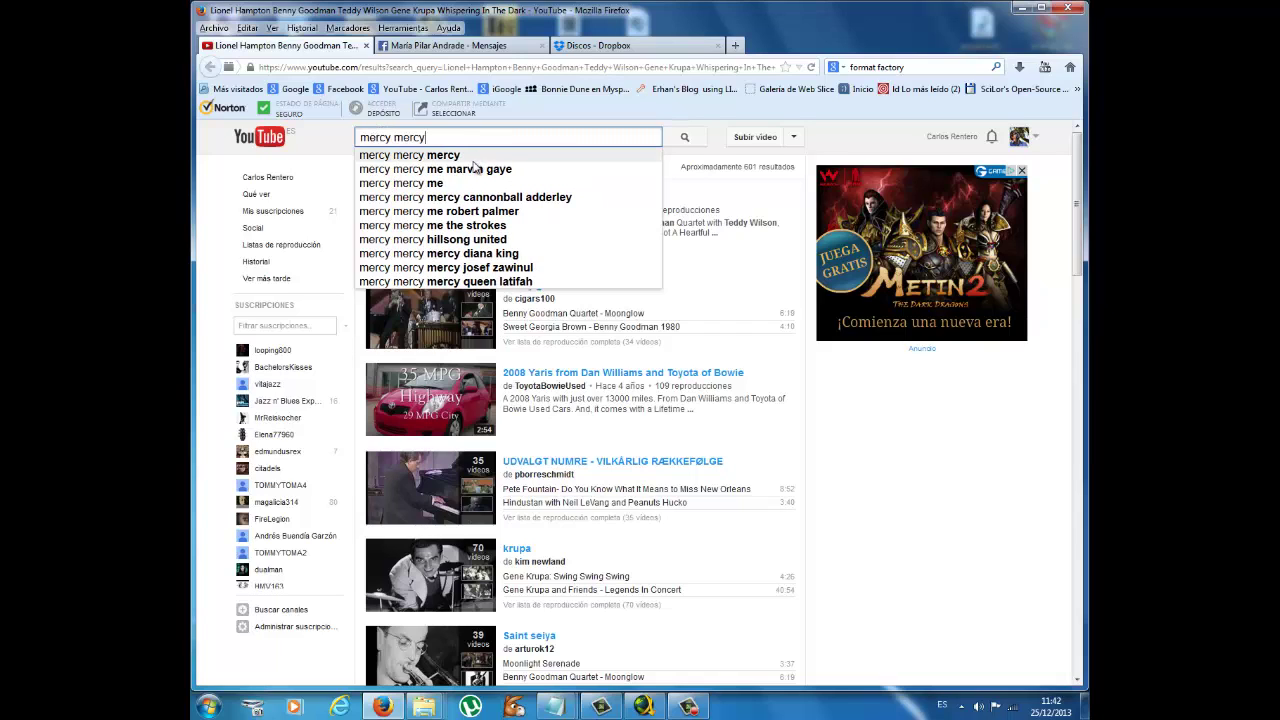
pyautogui.click(482, 199)
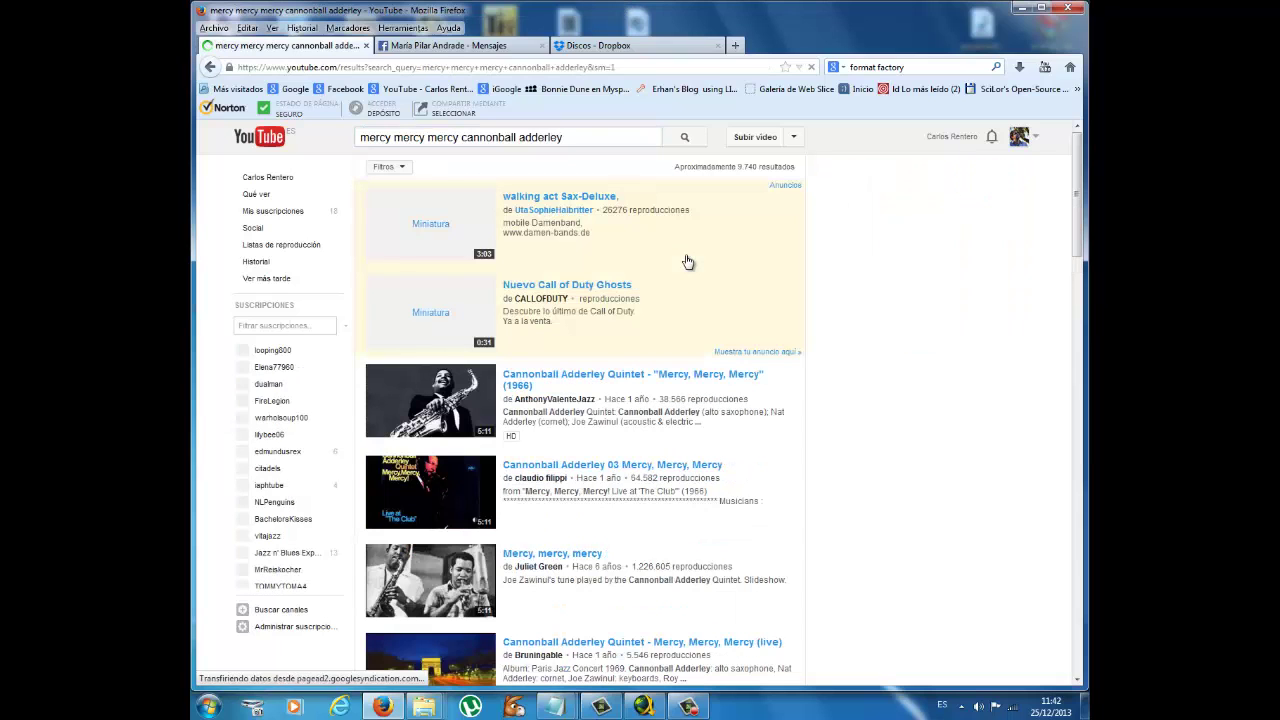
pyautogui.click(601, 374)
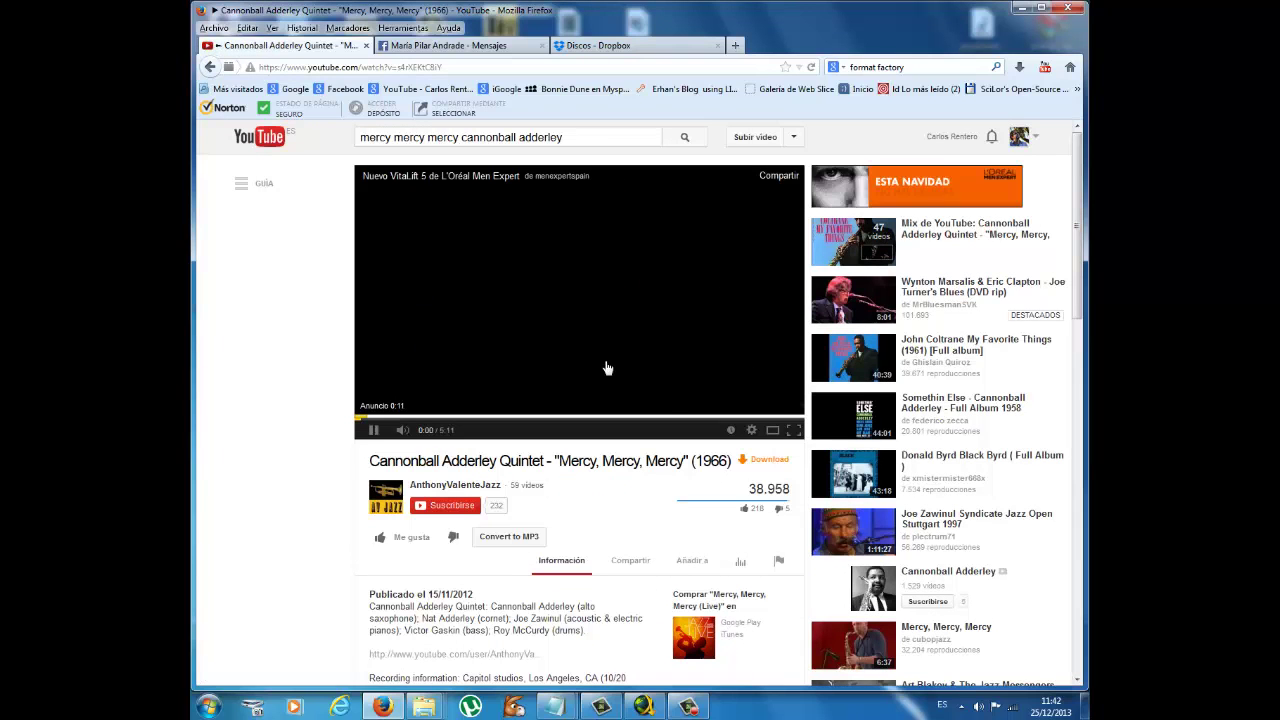
# Step: Set the video's playback quality to 720p and copy the video's web address
pyautogui.click(751, 432)
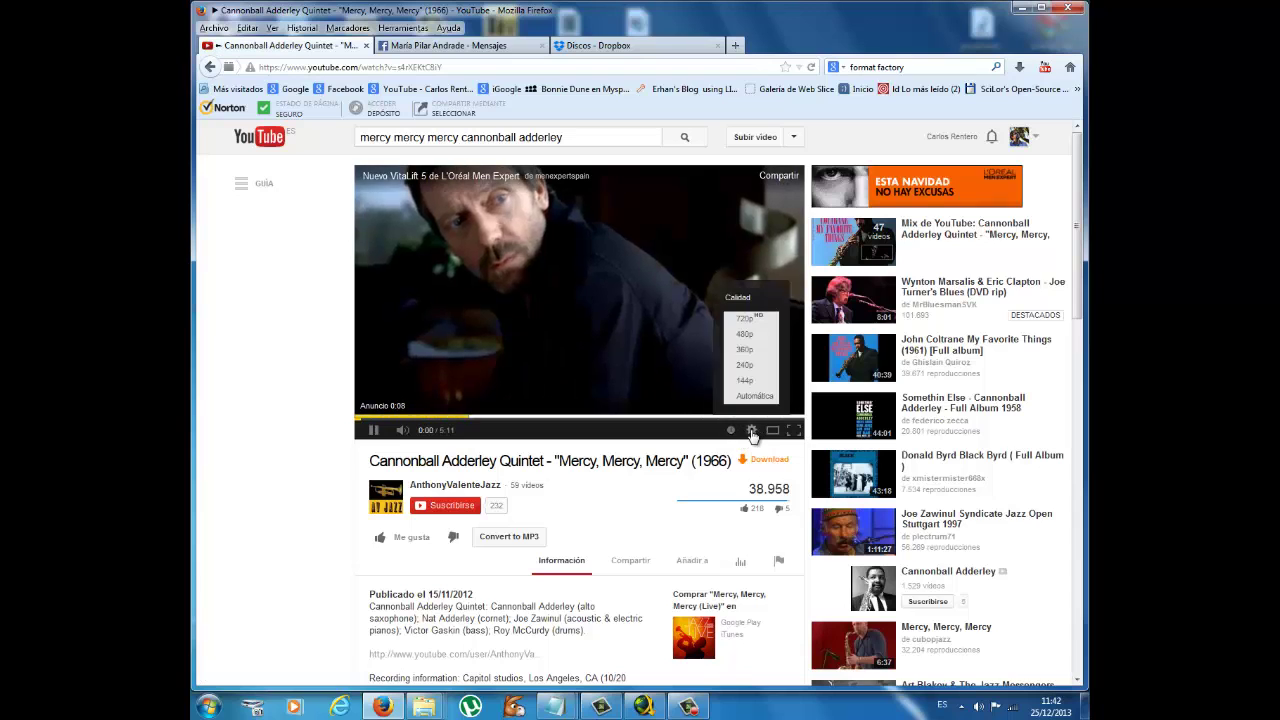
pyautogui.click(741, 320)
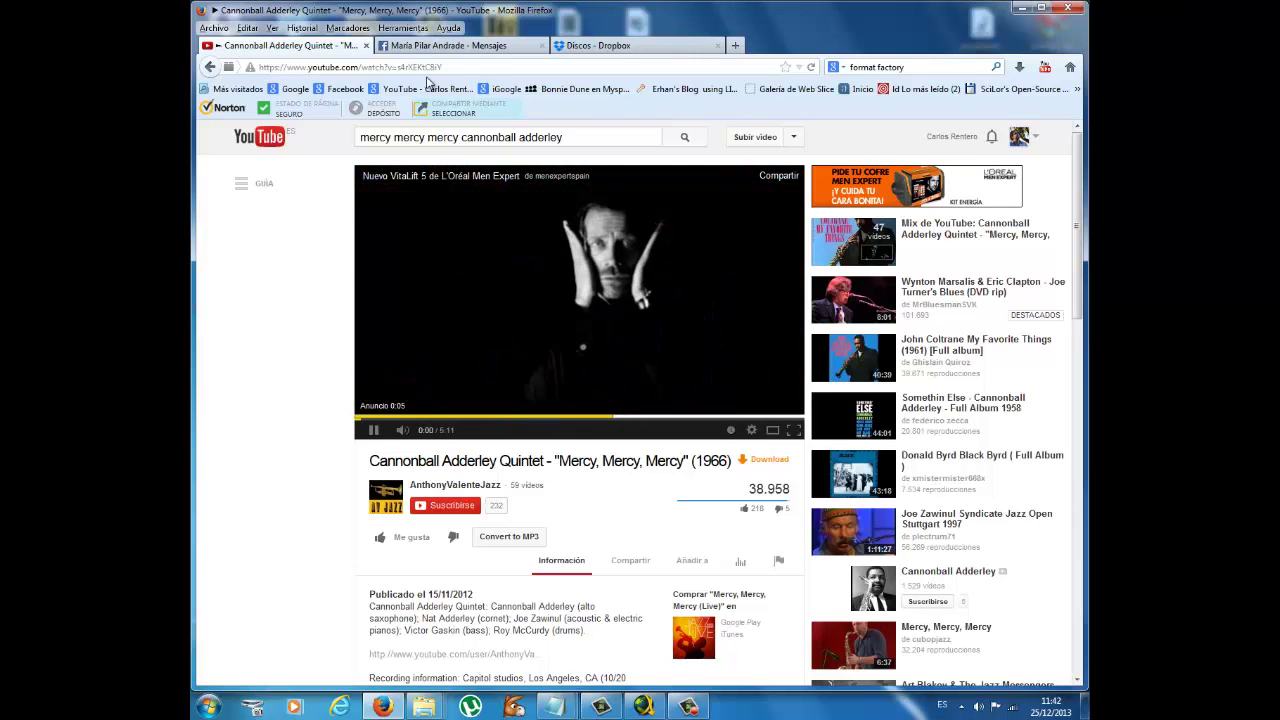
pyautogui.click(412, 67)
pyautogui.rightClick(412, 67)
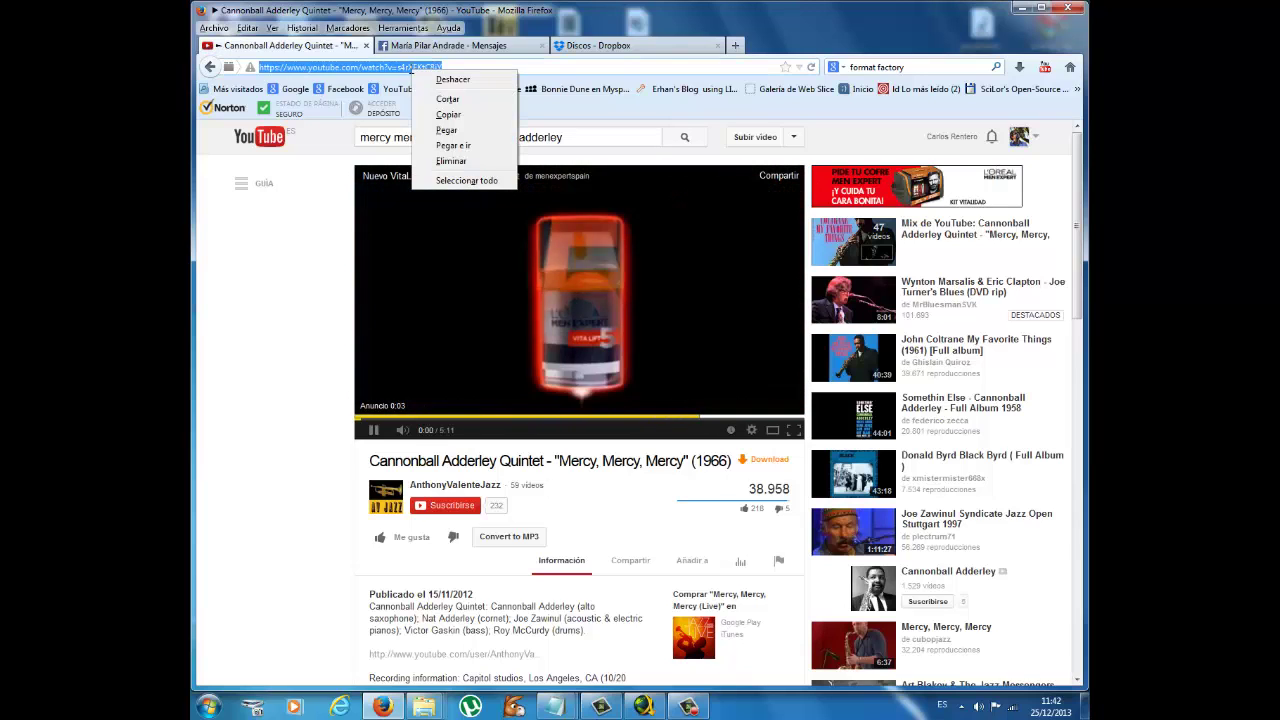
pyautogui.click(449, 115)
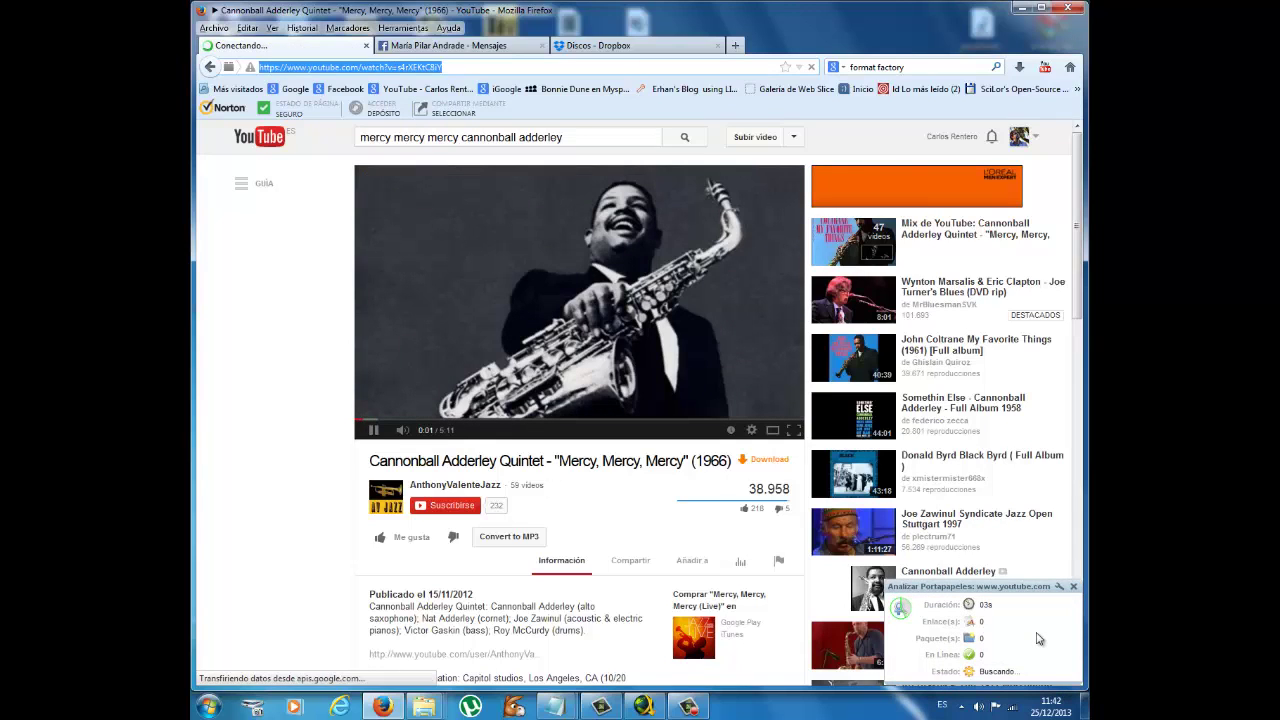
# Step: Switch to JDownloader and expand the captured Cannonball Adderley package to list its available formats
pyautogui.click(961, 706)
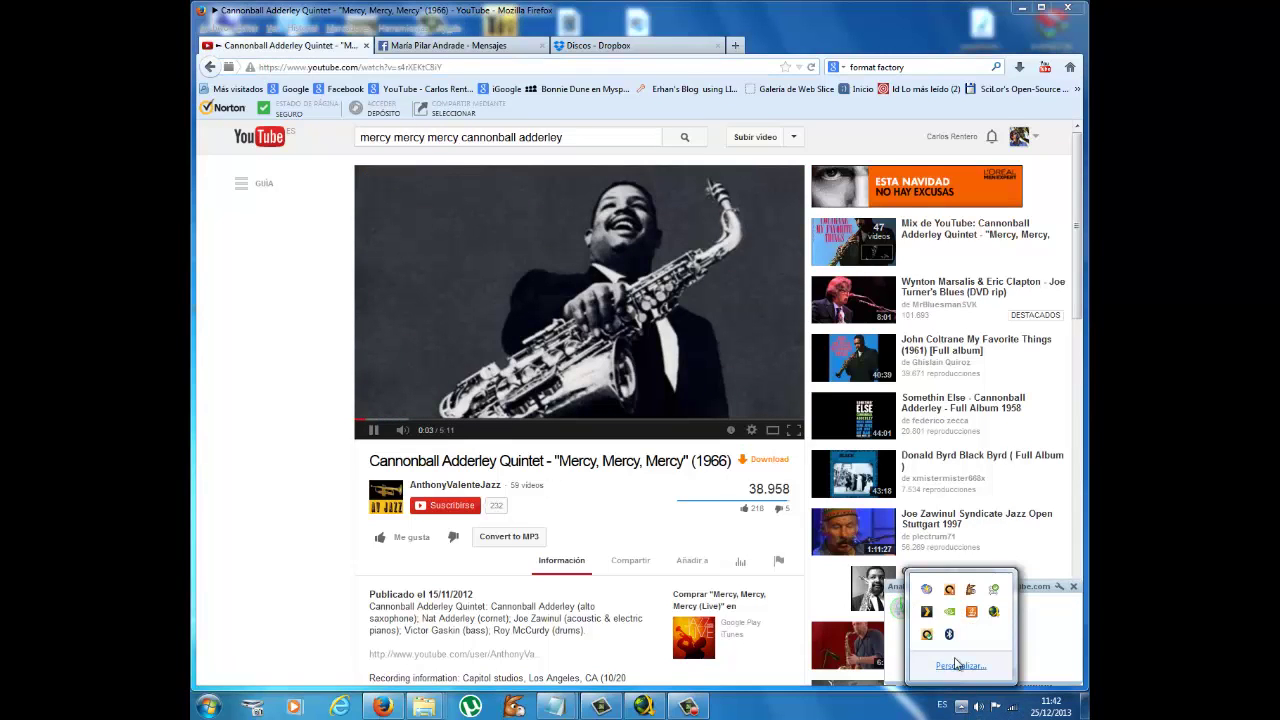
pyautogui.rightClick(992, 617)
pyautogui.click(409, 149)
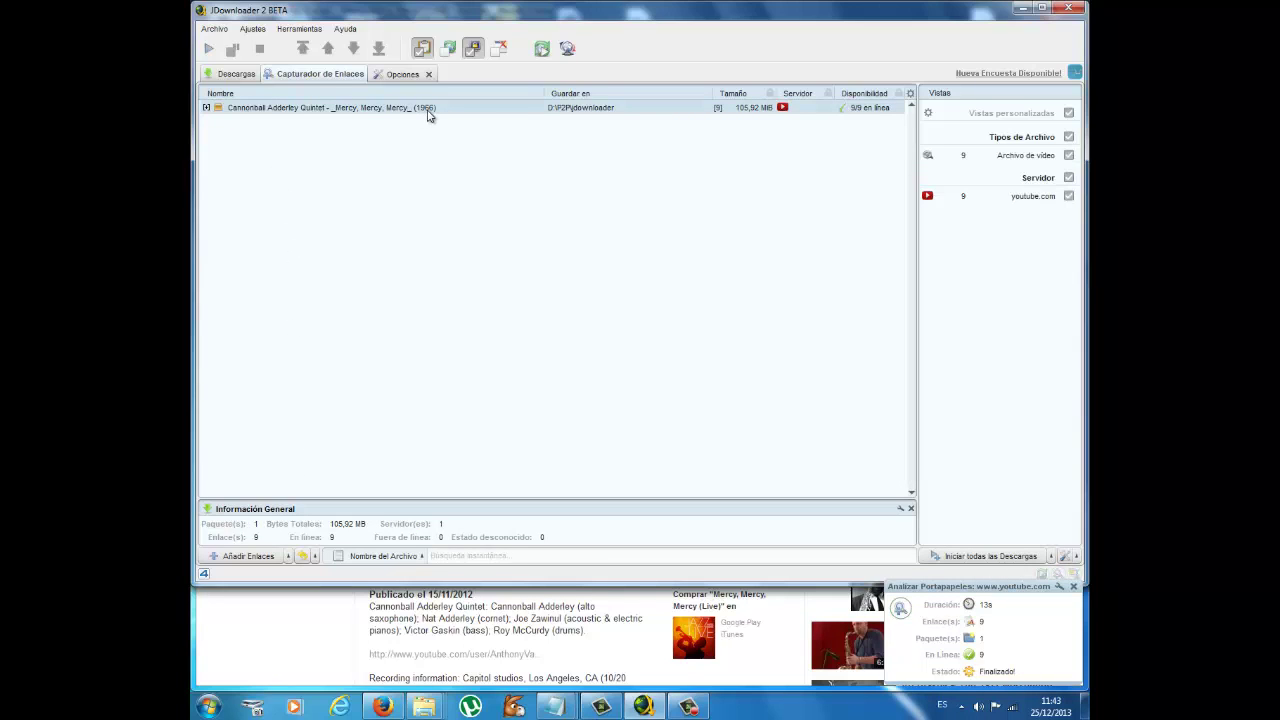
pyautogui.click(207, 108)
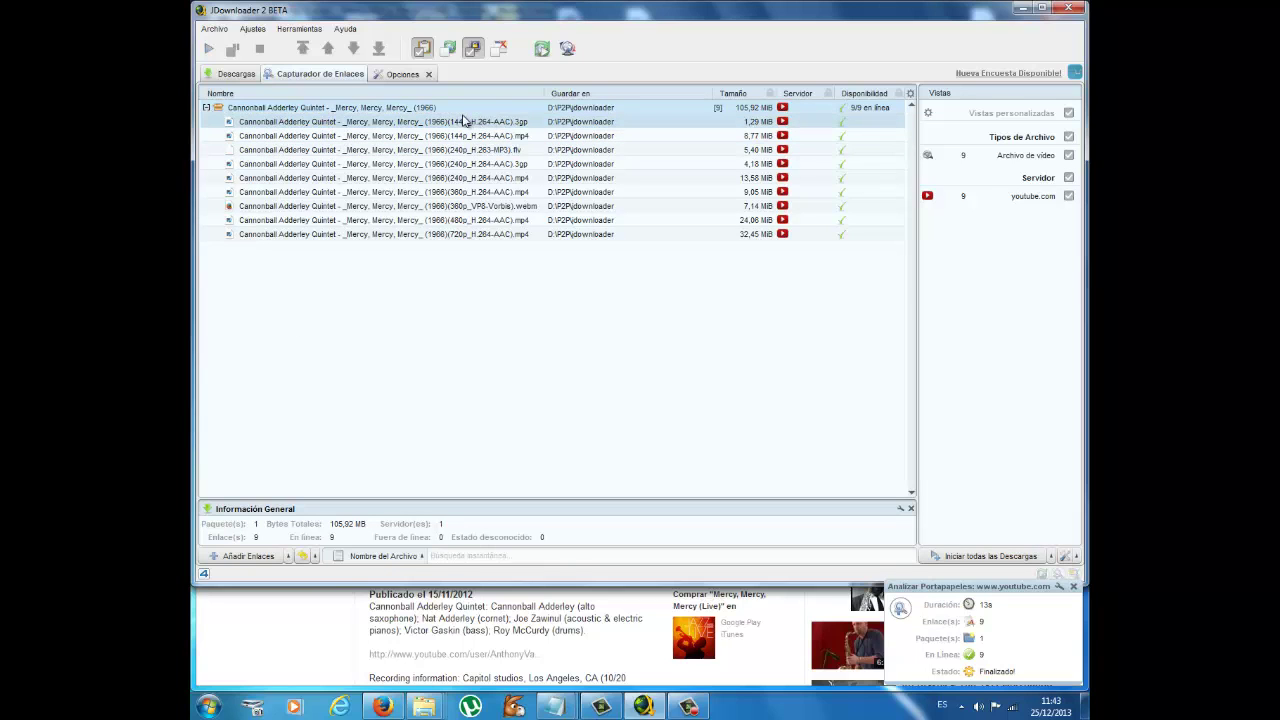
# Step: Add and start the download of the 720p H.264-AAC MP4 version, and follow it in the download list
pyautogui.click(458, 237)
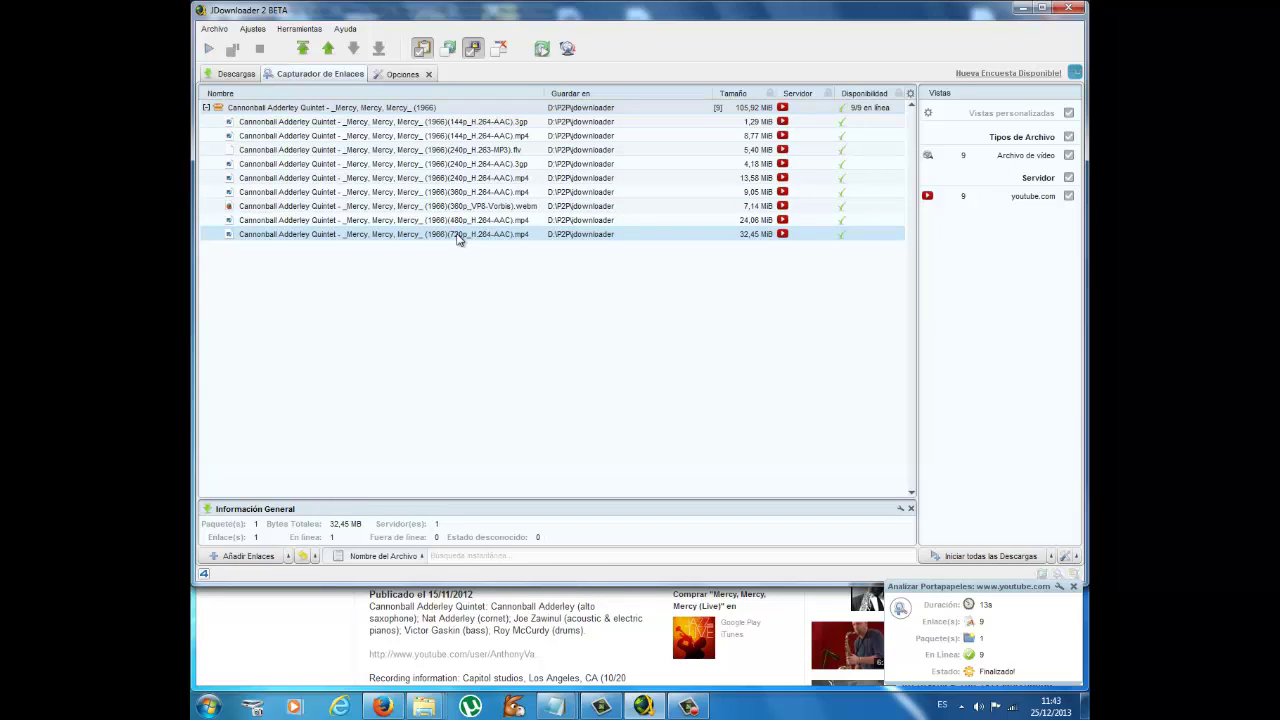
pyautogui.rightClick(458, 237)
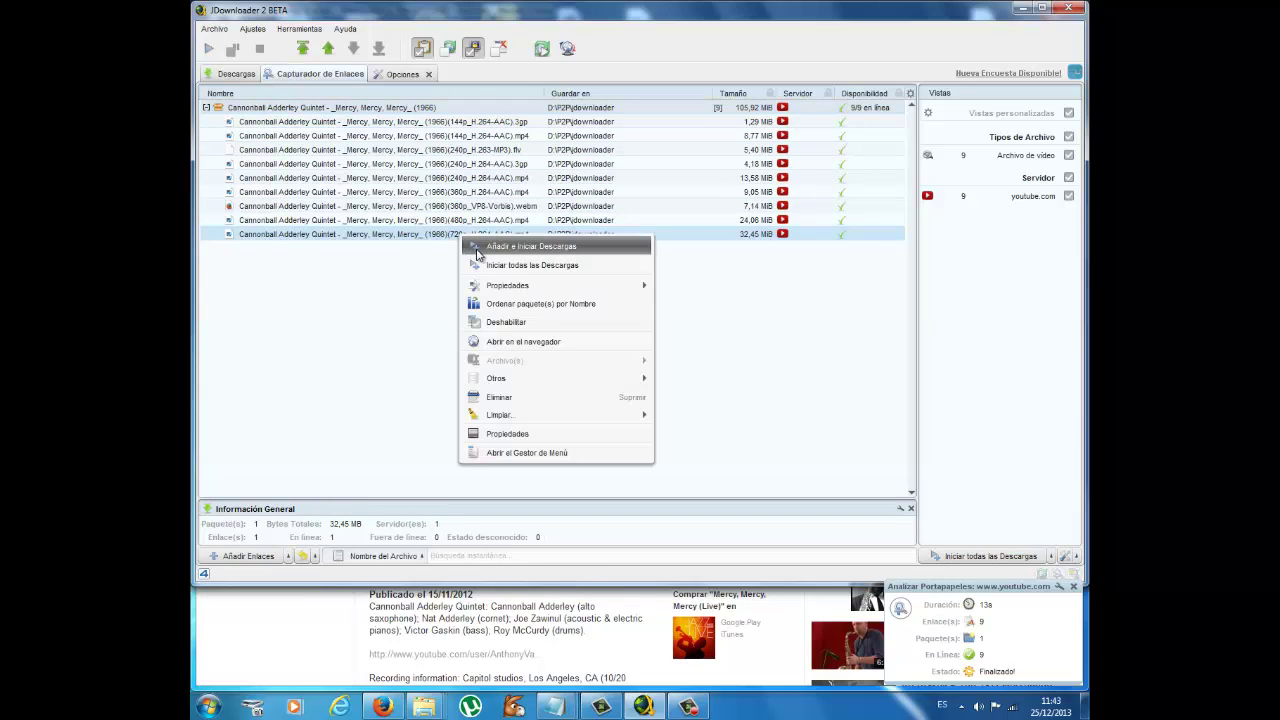
pyautogui.click(508, 248)
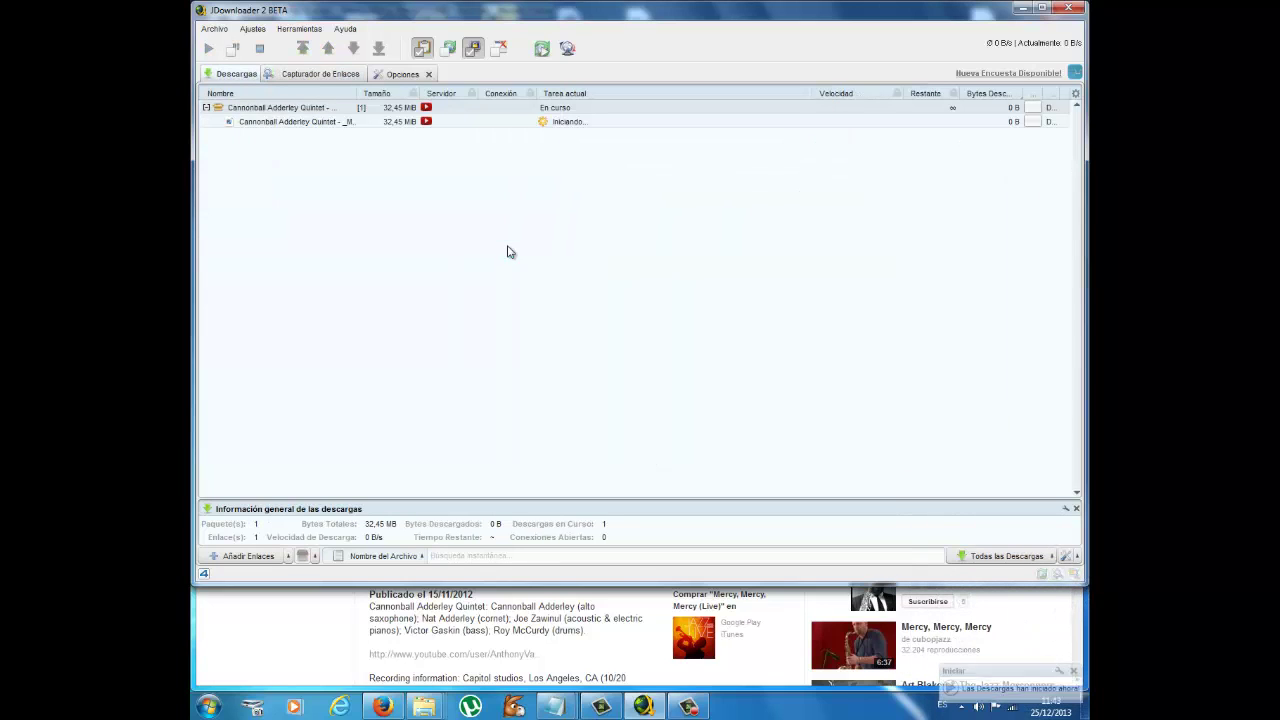
pyautogui.click(318, 74)
pyautogui.click(234, 74)
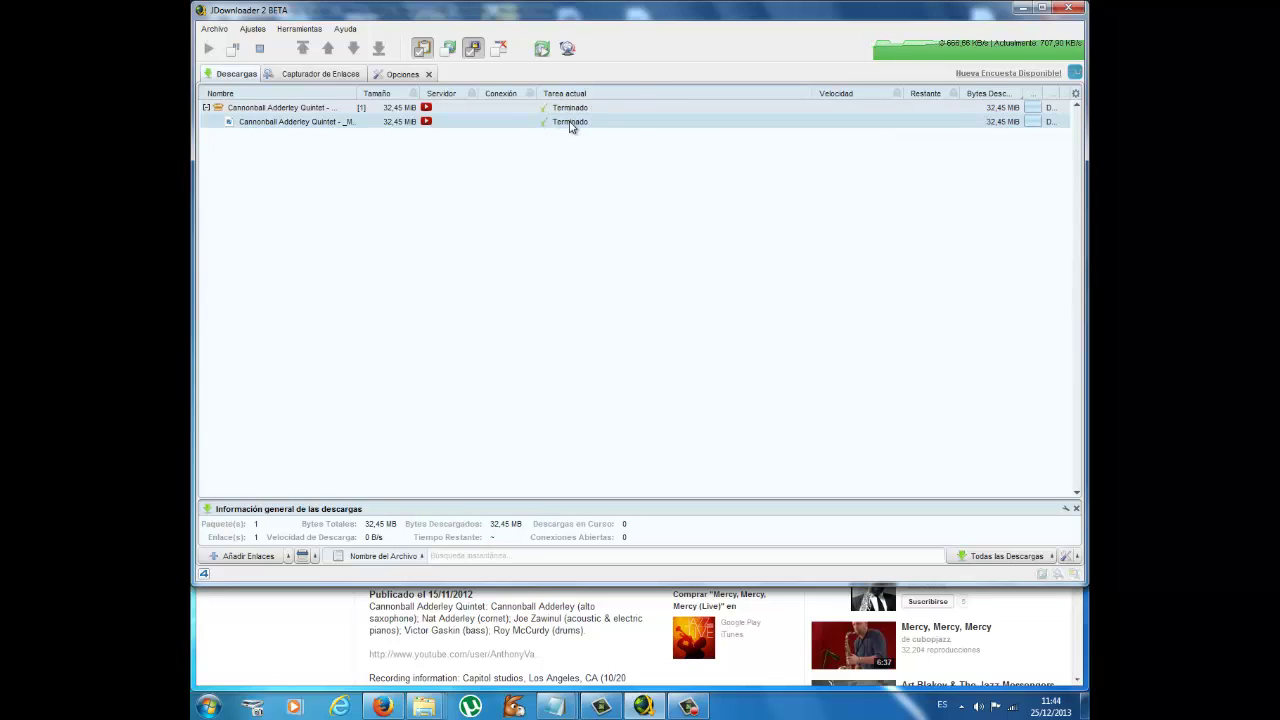
# Step: Open the folder containing the downloaded video, copy the 720p MP4 file and minimise the folder window
pyautogui.rightClick(293, 124)
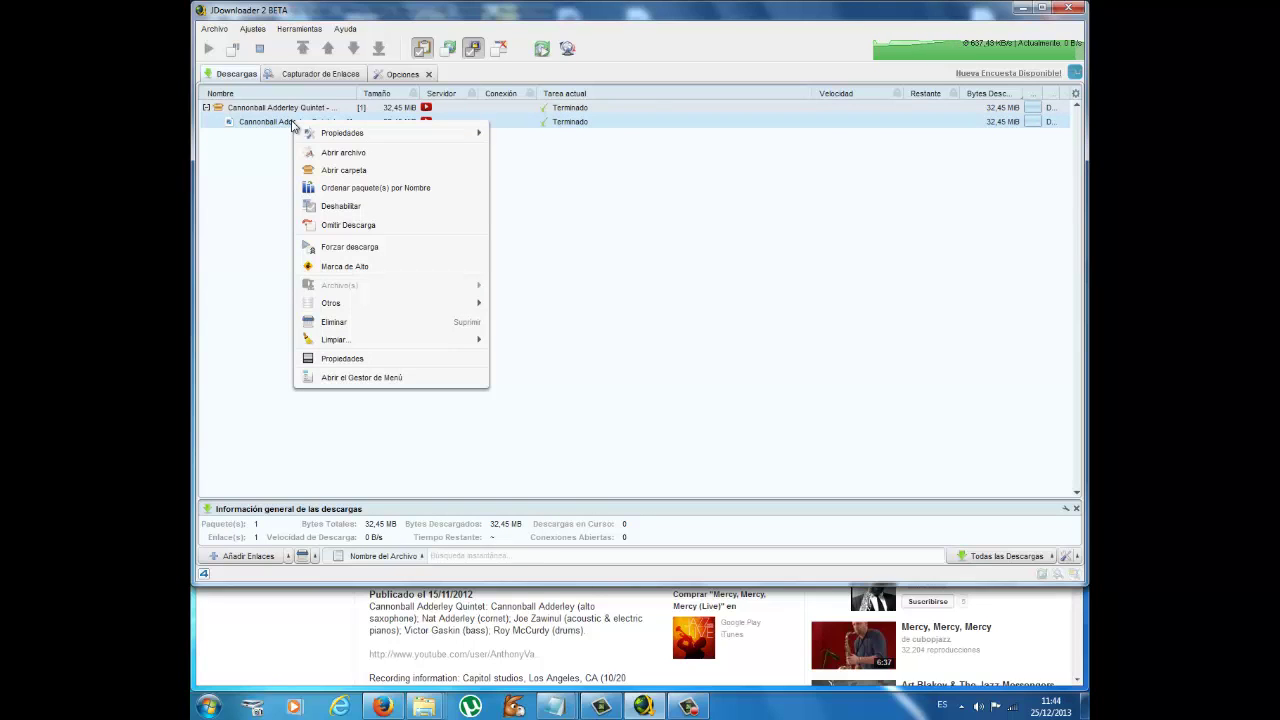
pyautogui.click(336, 175)
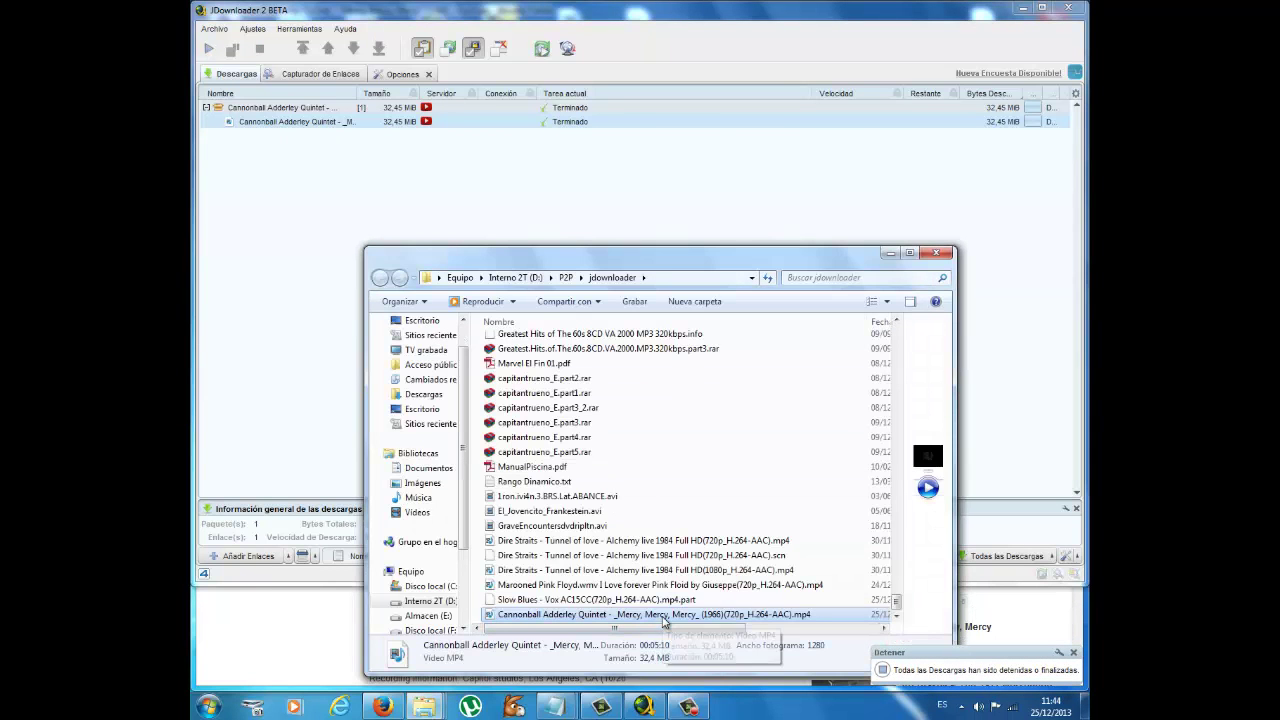
pyautogui.doubleClick(664, 616)
pyautogui.rightClick(663, 615)
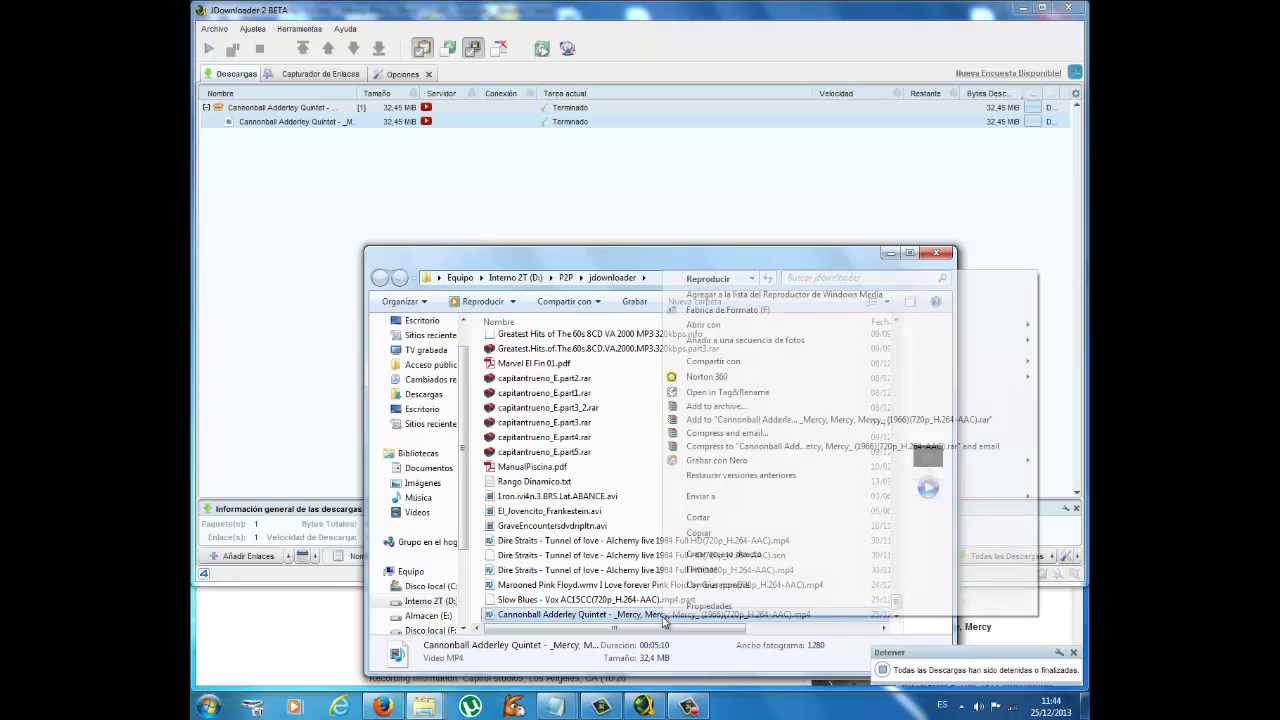
pyautogui.click(699, 536)
pyautogui.click(890, 253)
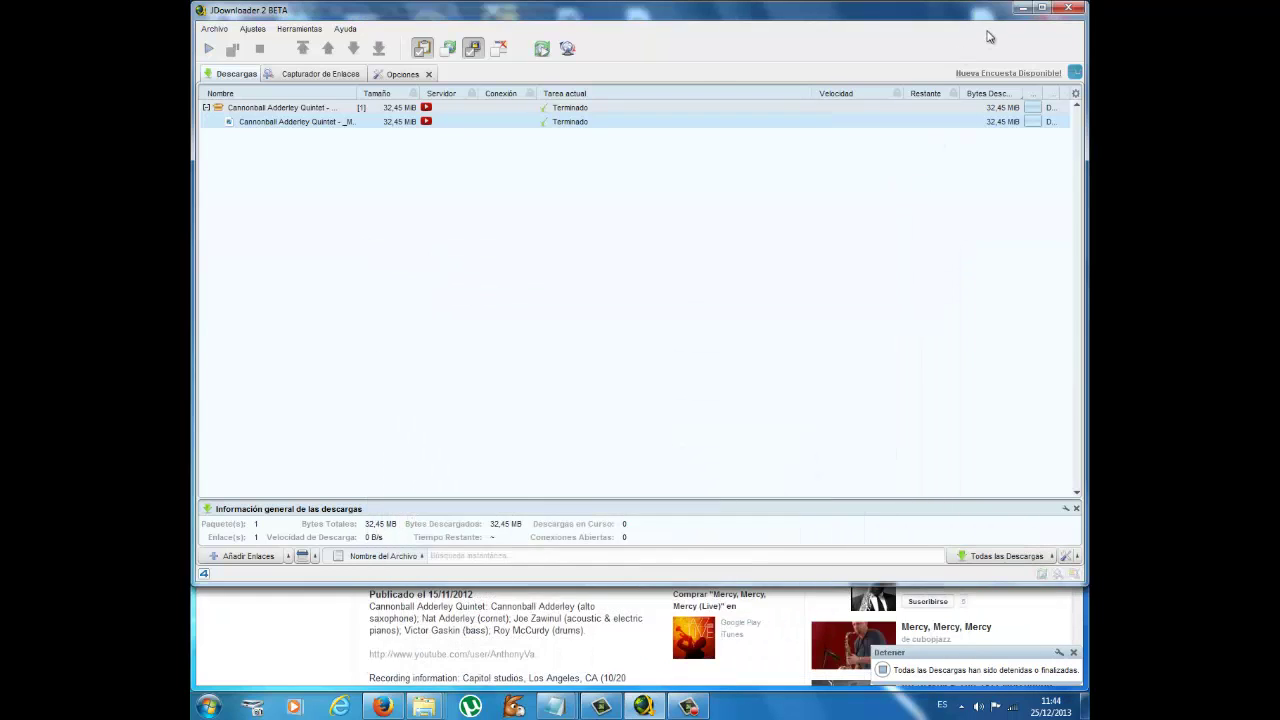
# Step: Exit JDownloader and paste the copied MP4 video onto the desktop
pyautogui.click(214, 28)
pyautogui.click(232, 102)
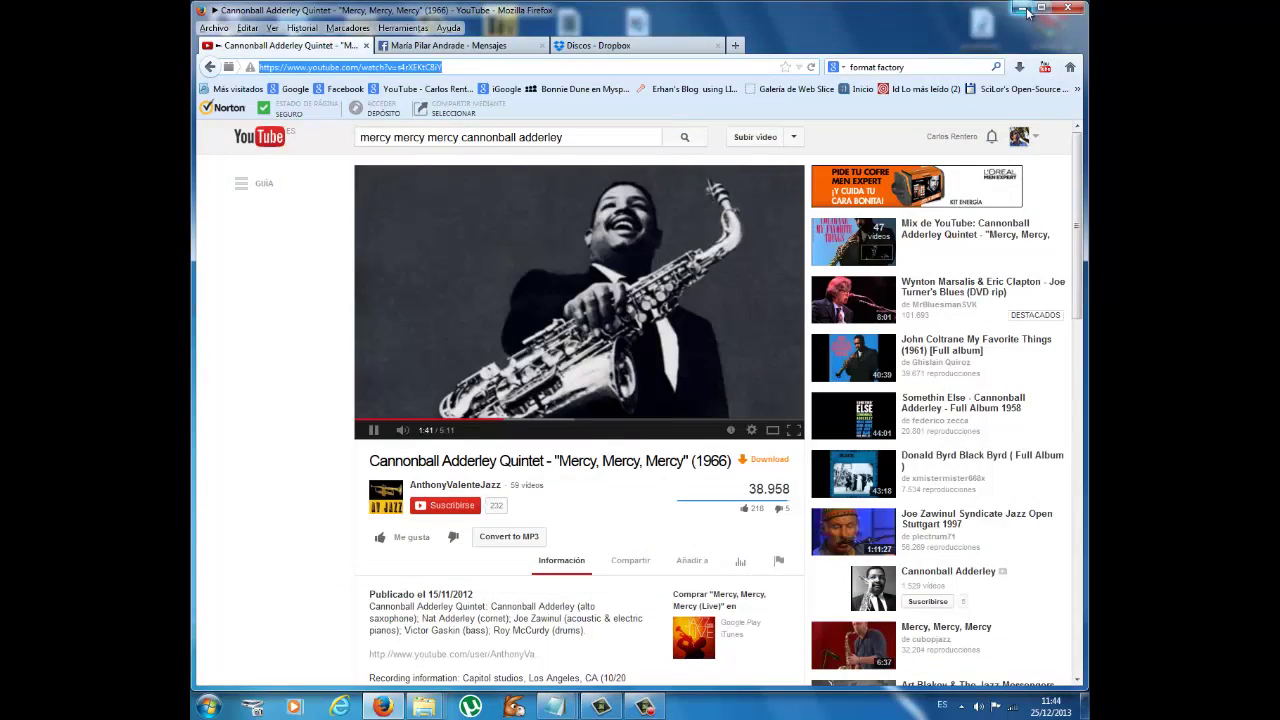
pyautogui.click(1022, 9)
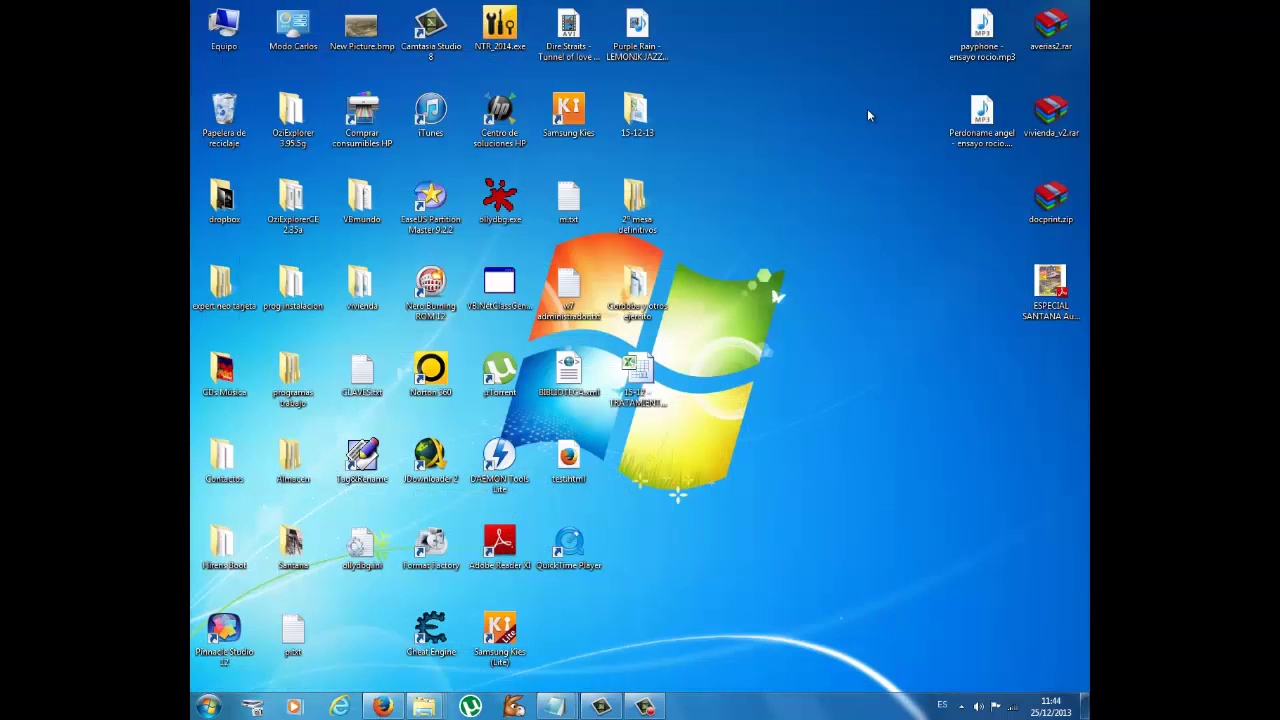
pyautogui.rightClick(746, 46)
pyautogui.click(780, 110)
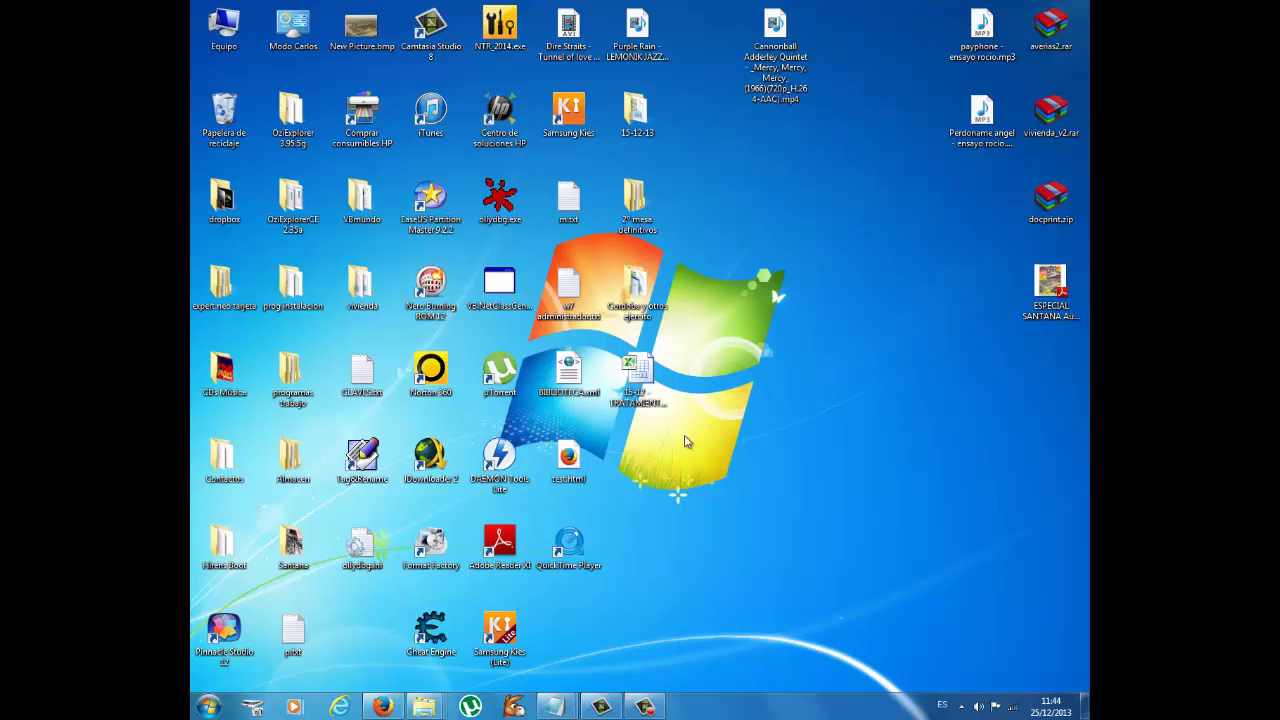
# Step: Launch FormatFactory and load the Cannonball Adderley MP4 from the desktop for conversion
pyautogui.click(196, 709)
pyautogui.click(218, 671)
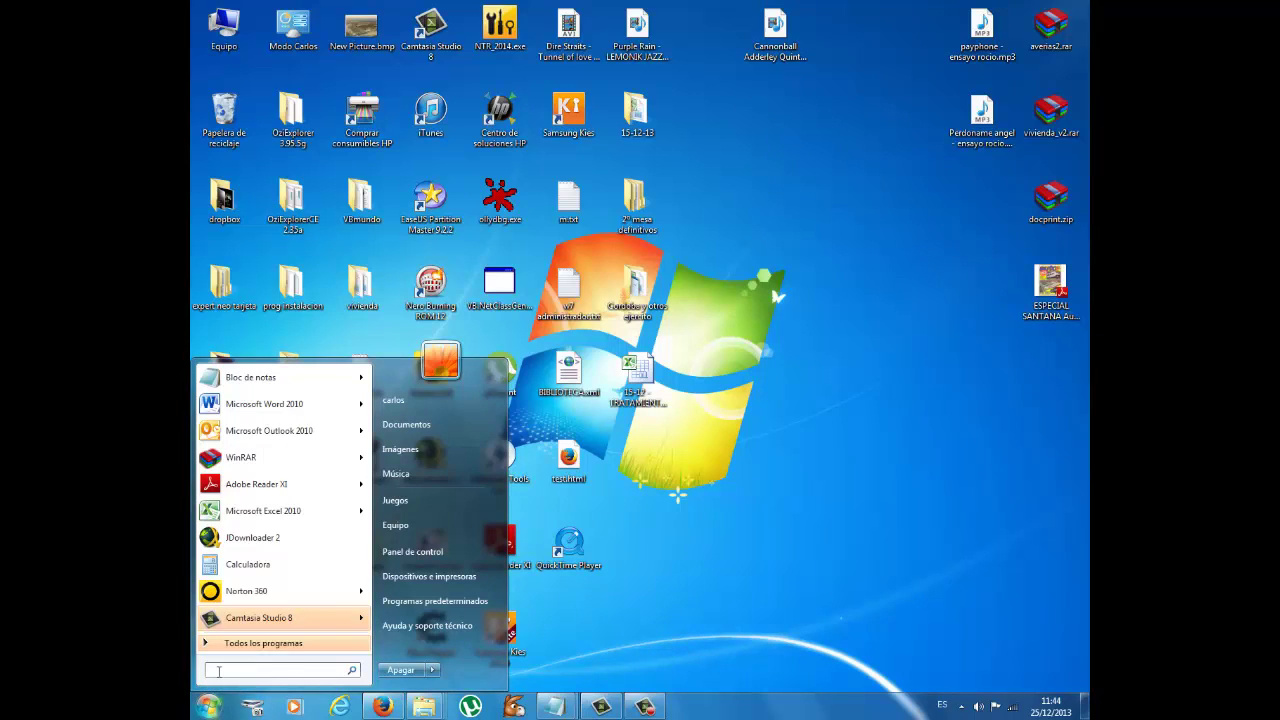
pyautogui.write('fo')
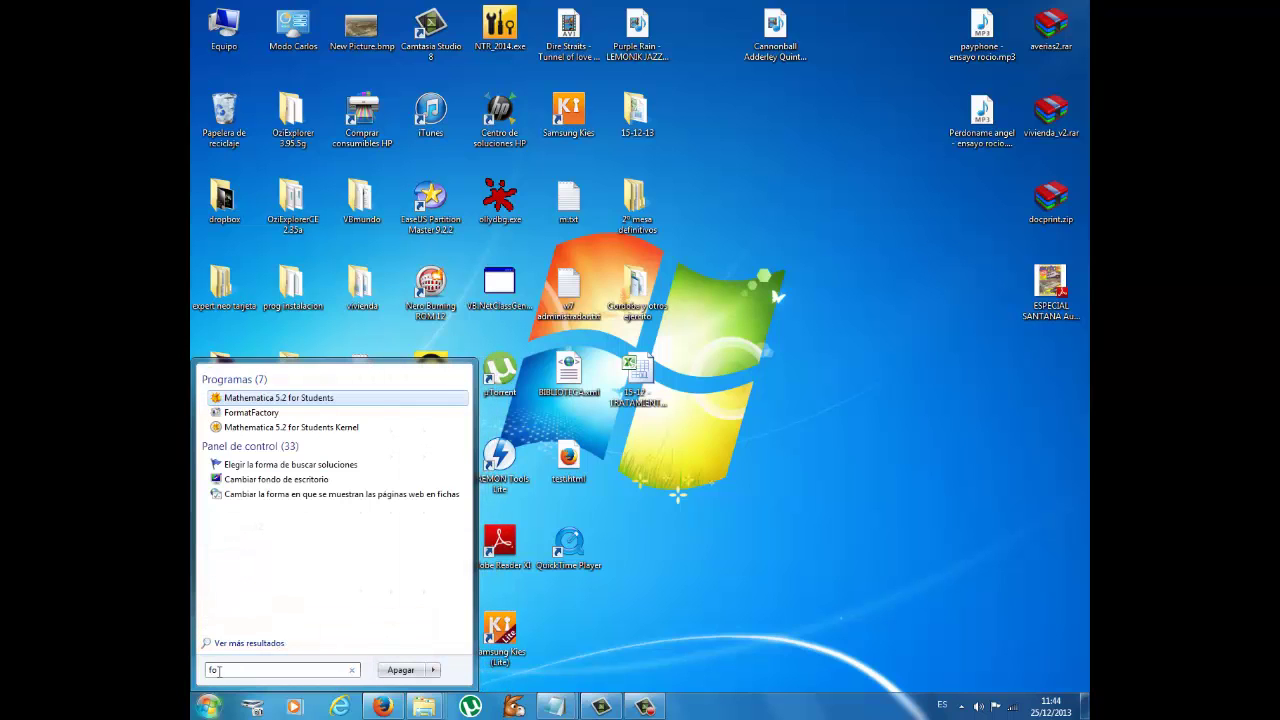
pyautogui.click(266, 413)
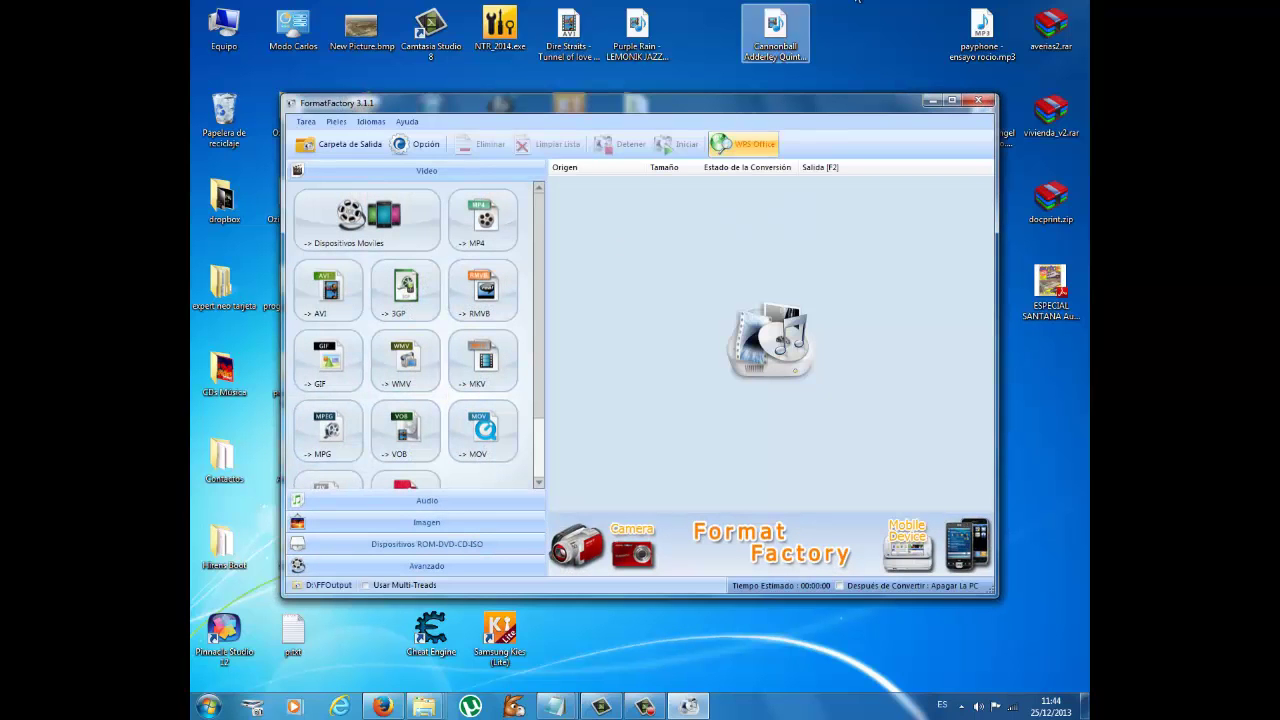
pyautogui.moveTo(750, 132); pyautogui.dragTo(632, 281)
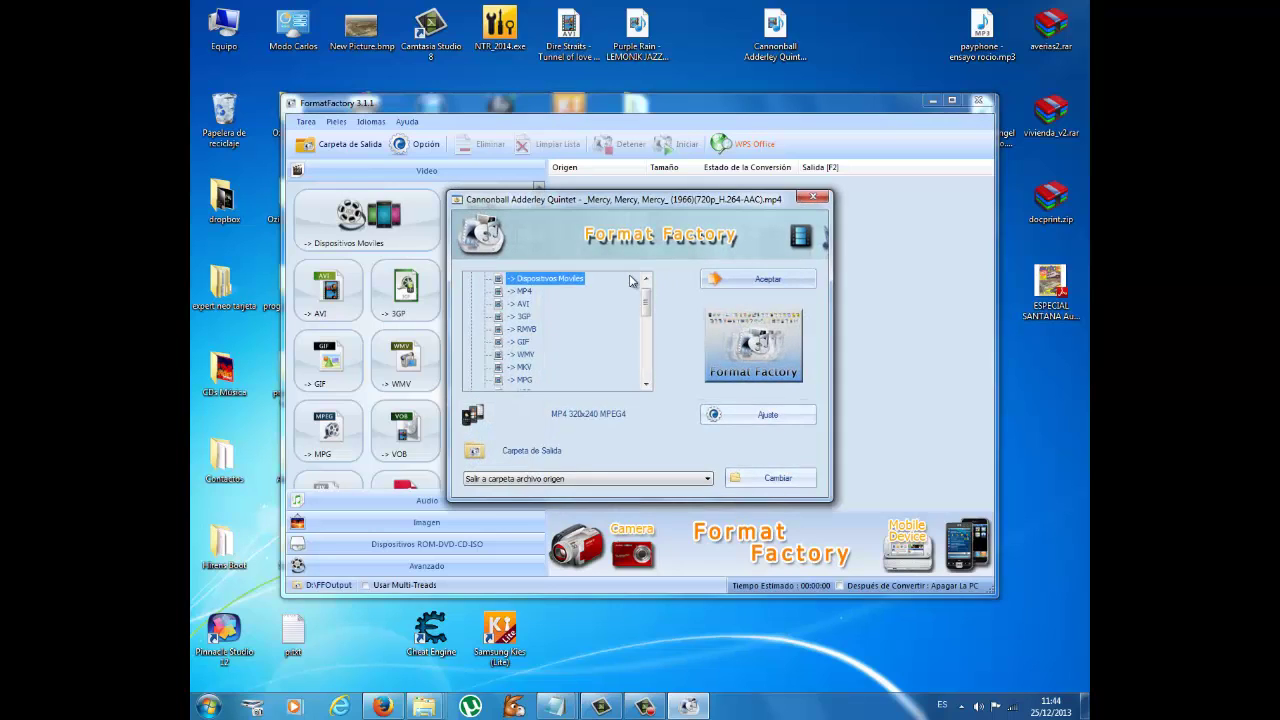
# Step: Choose AVI as the output format and set its video encoder to MPEG4(DivX)
pyautogui.click(528, 303)
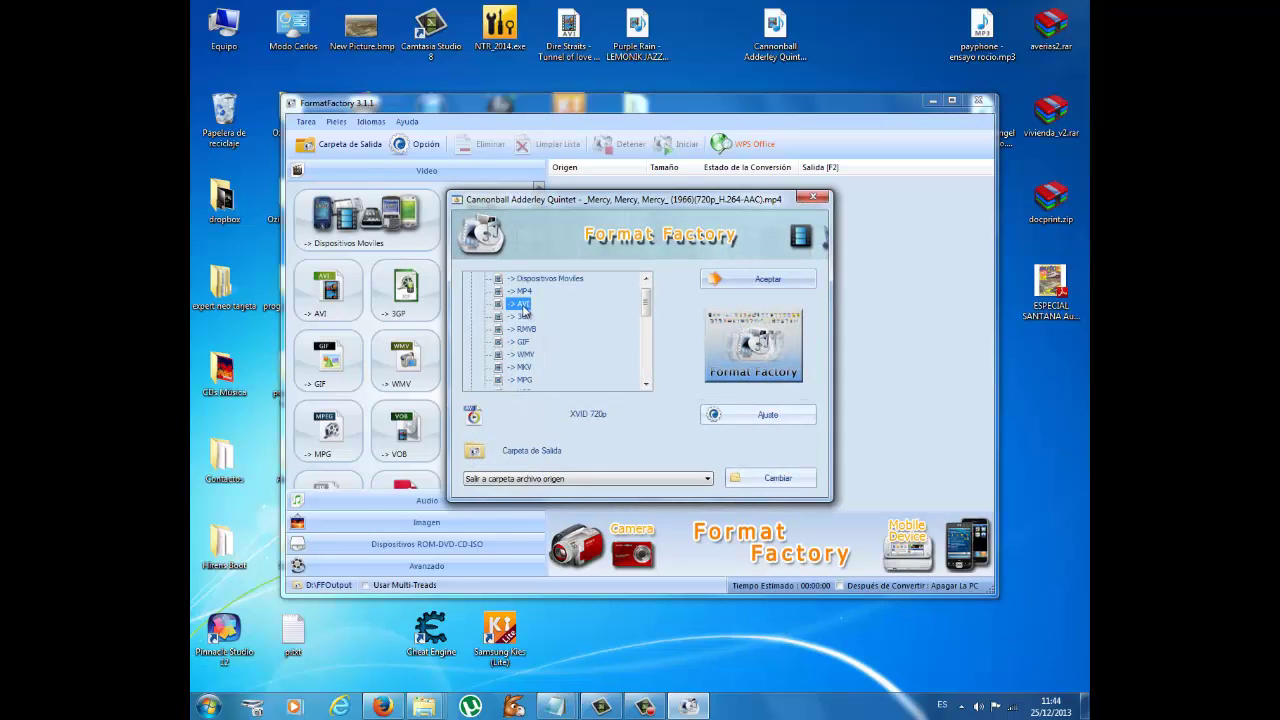
pyautogui.click(735, 414)
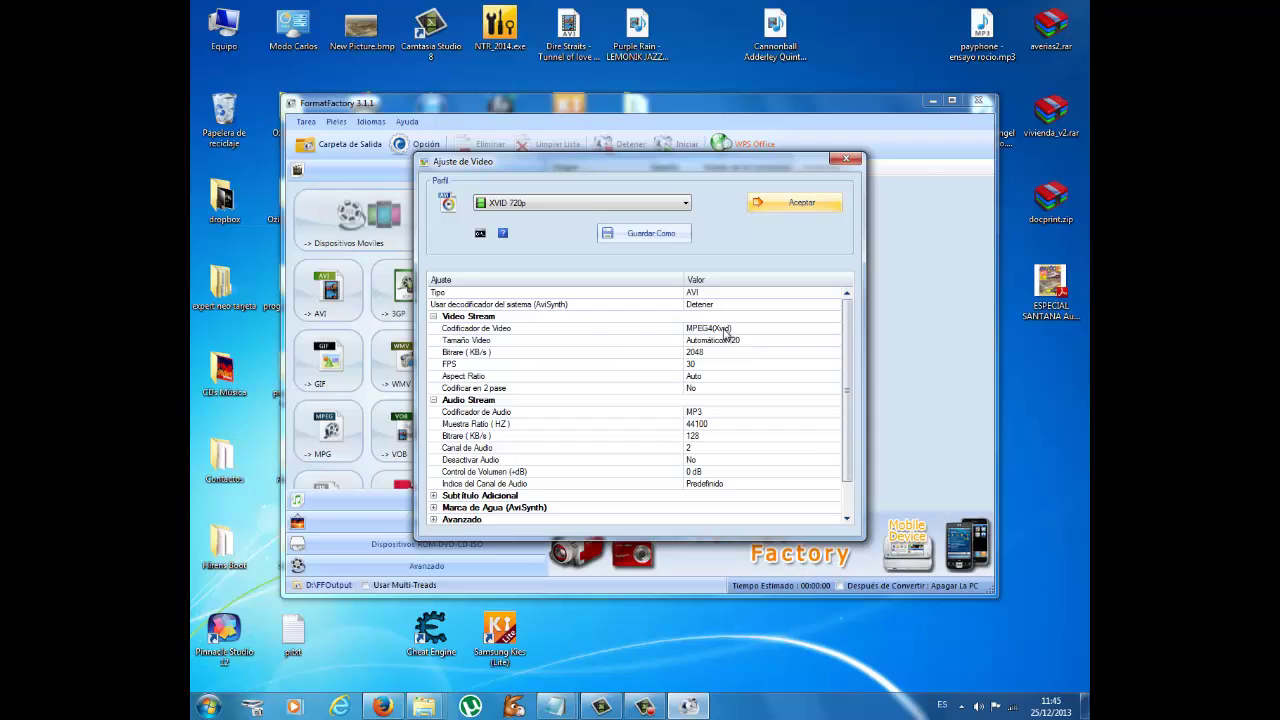
pyautogui.click(830, 330)
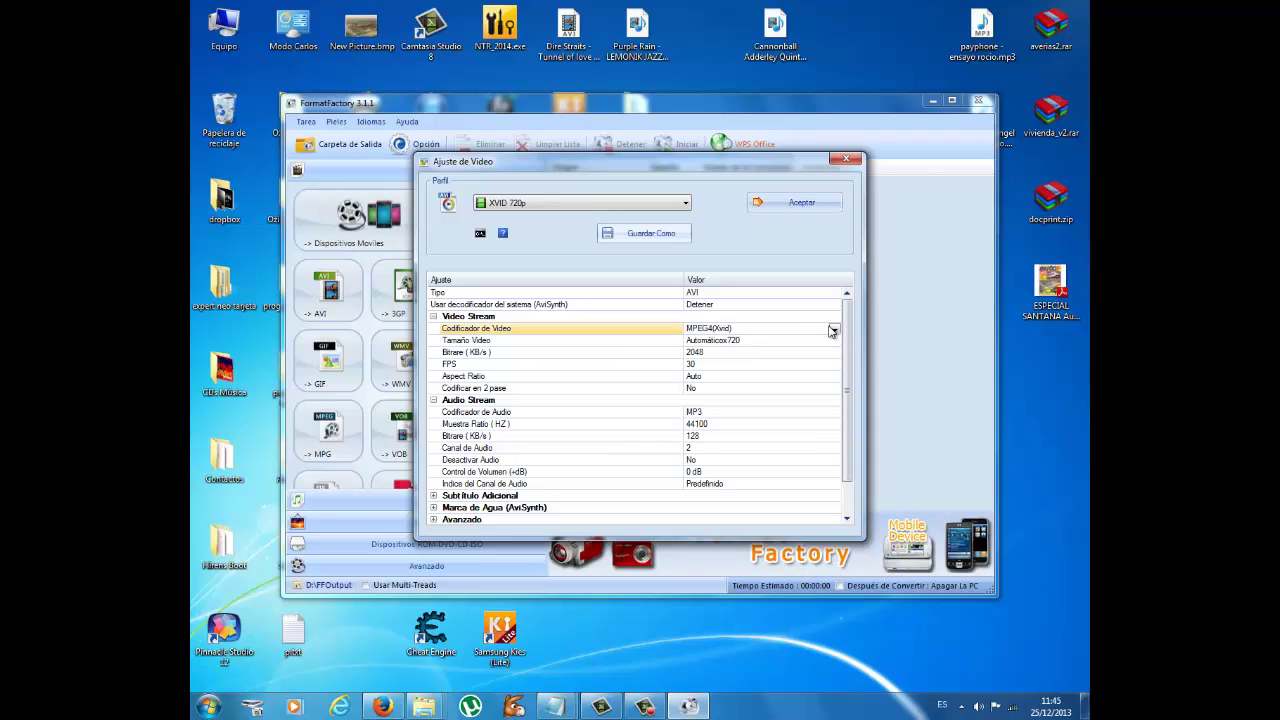
pyautogui.click(834, 328)
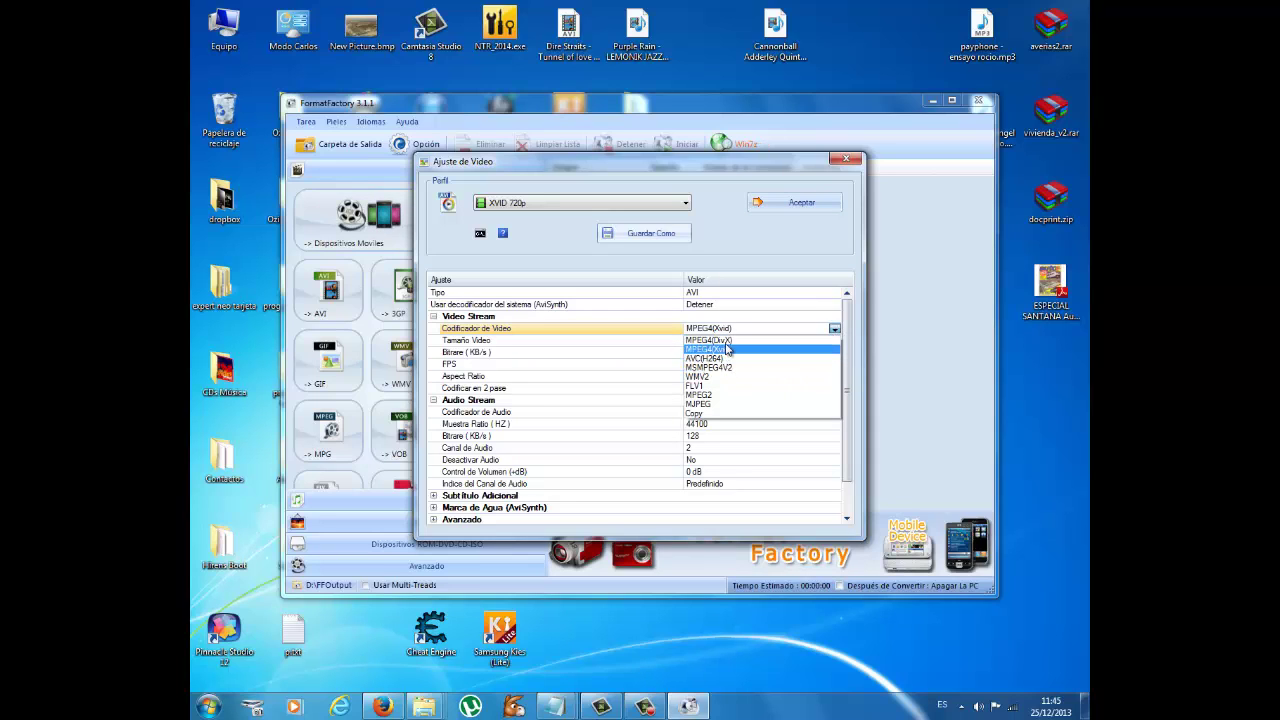
pyautogui.click(735, 341)
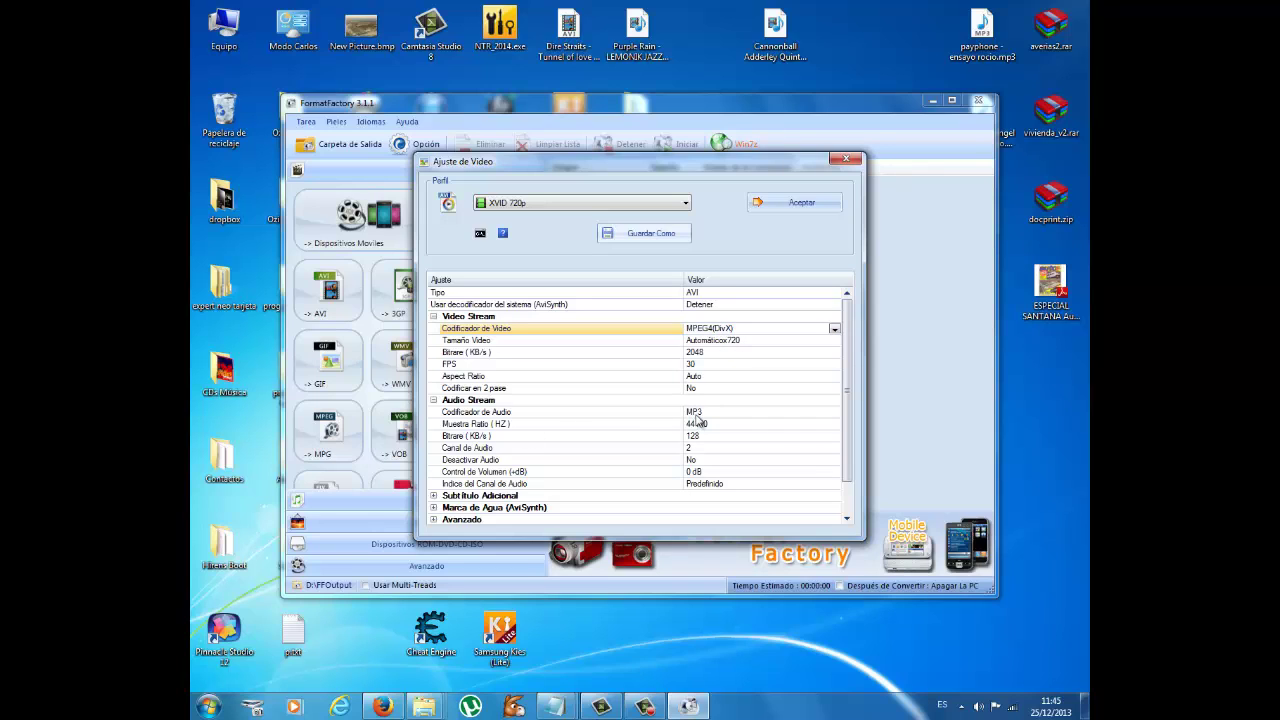
# Step: Set the audio stream bitrate to 320 KB/s and accept the AVI video settings
pyautogui.click(705, 437)
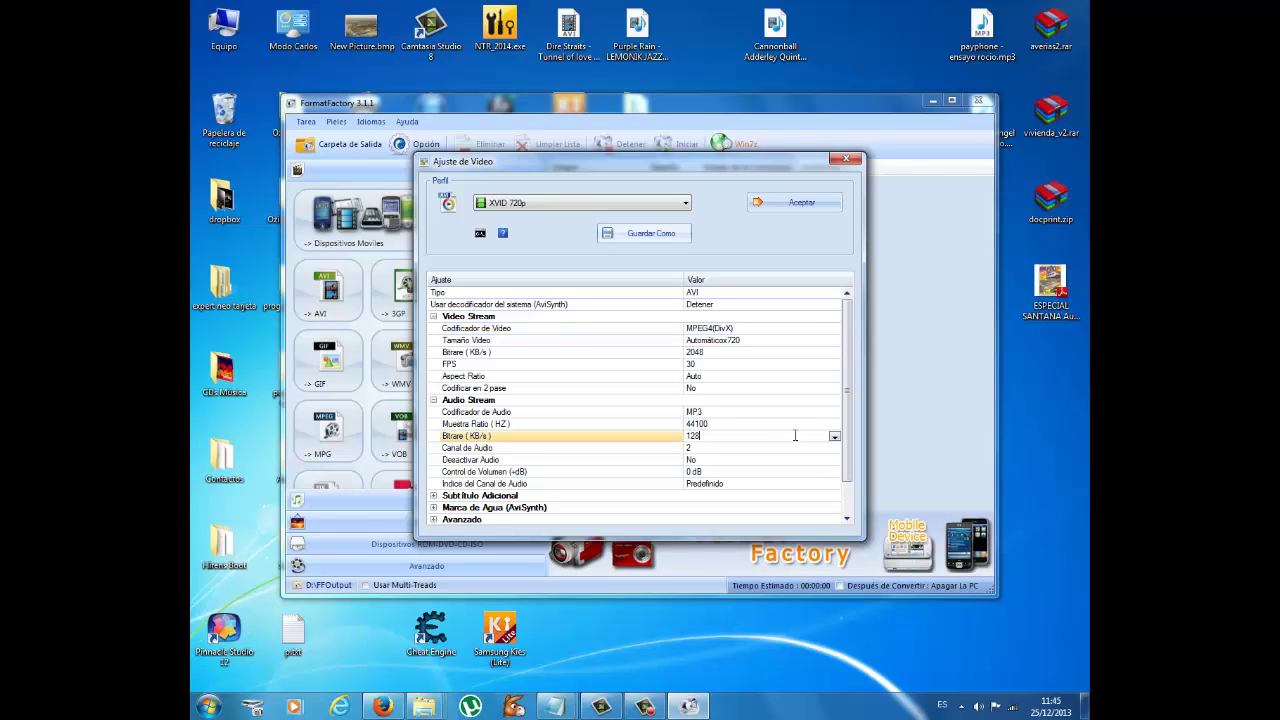
pyautogui.click(834, 438)
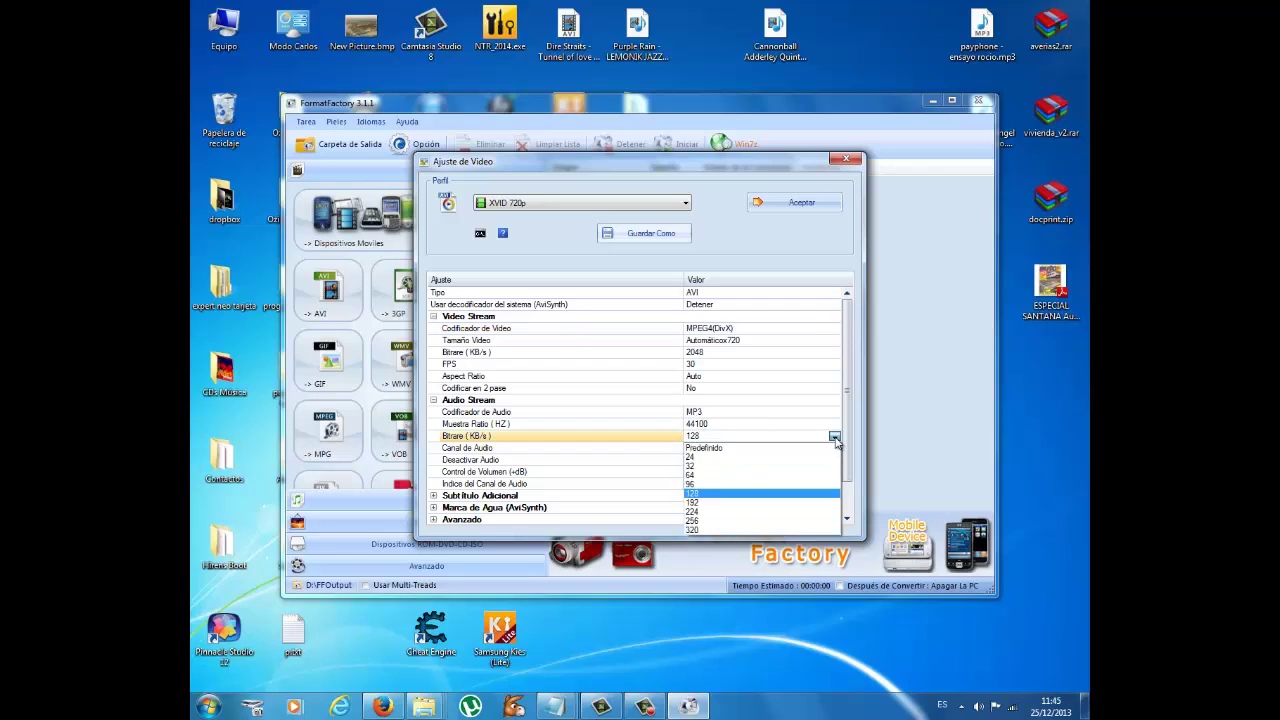
pyautogui.click(734, 530)
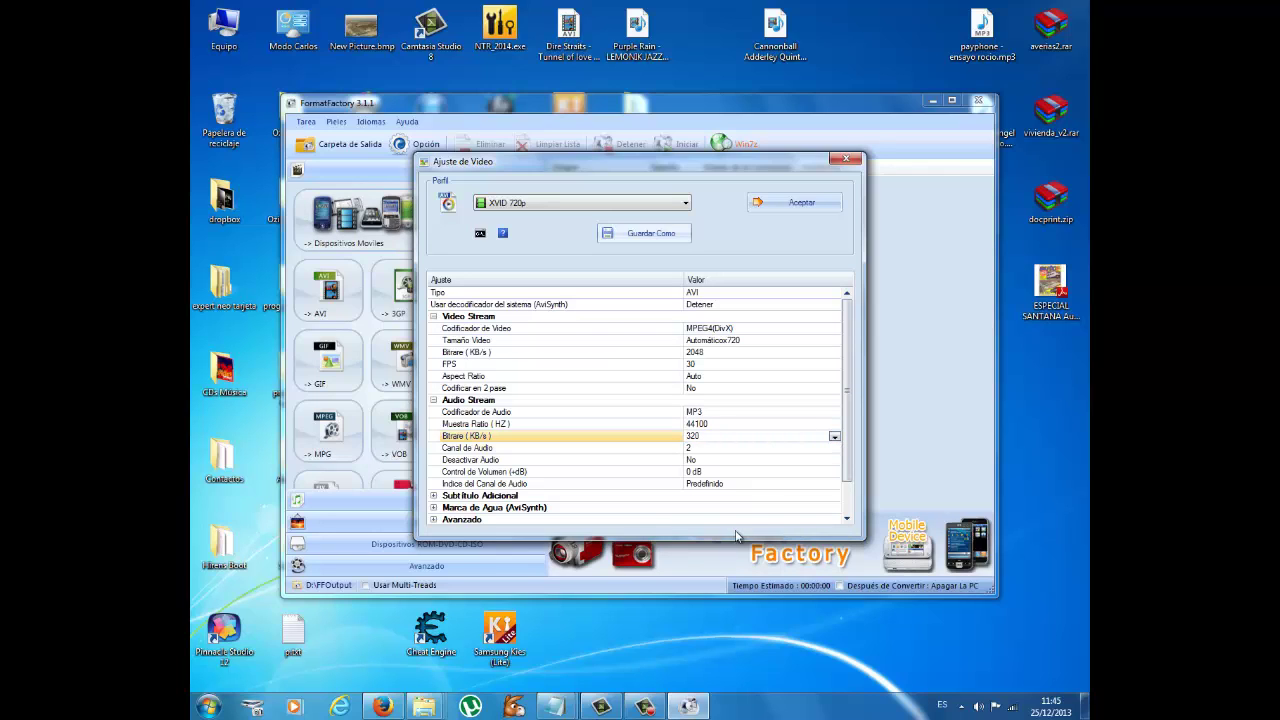
pyautogui.click(805, 204)
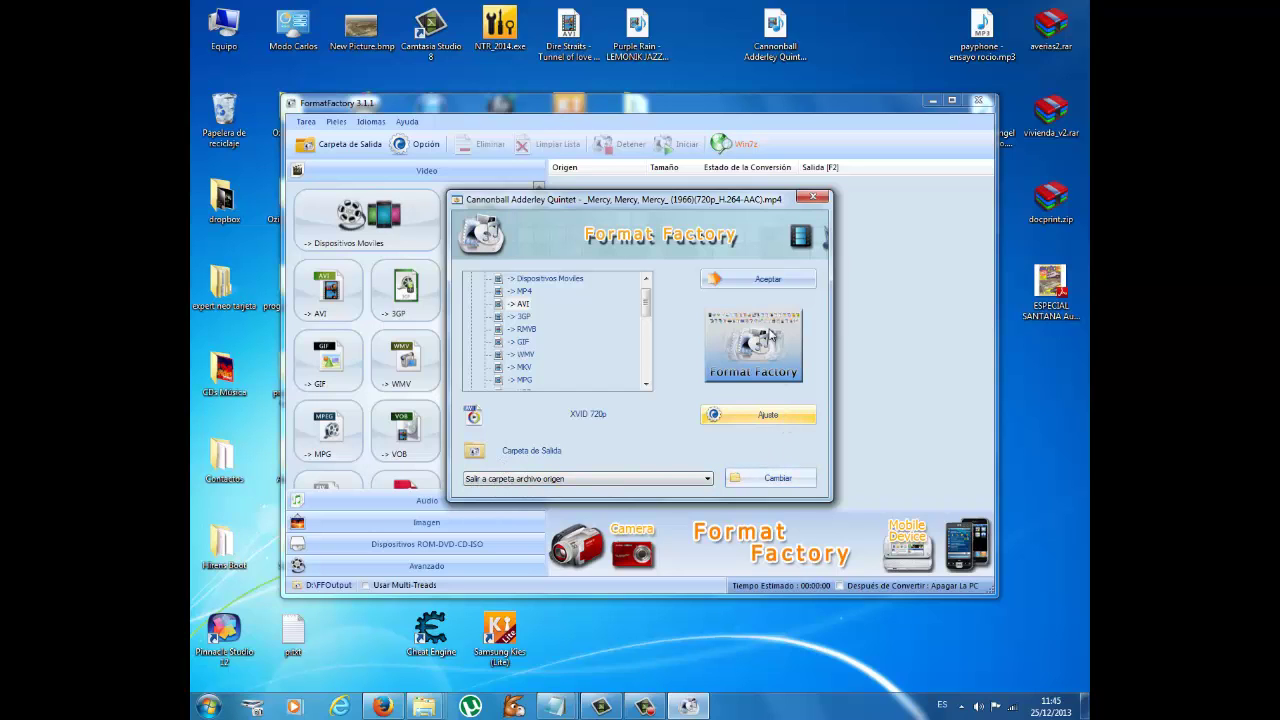
# Step: Add the Cannonball Adderley AVI job to the conversion list, run the conversion and close FormatFactory once it finishes
pyautogui.click(762, 282)
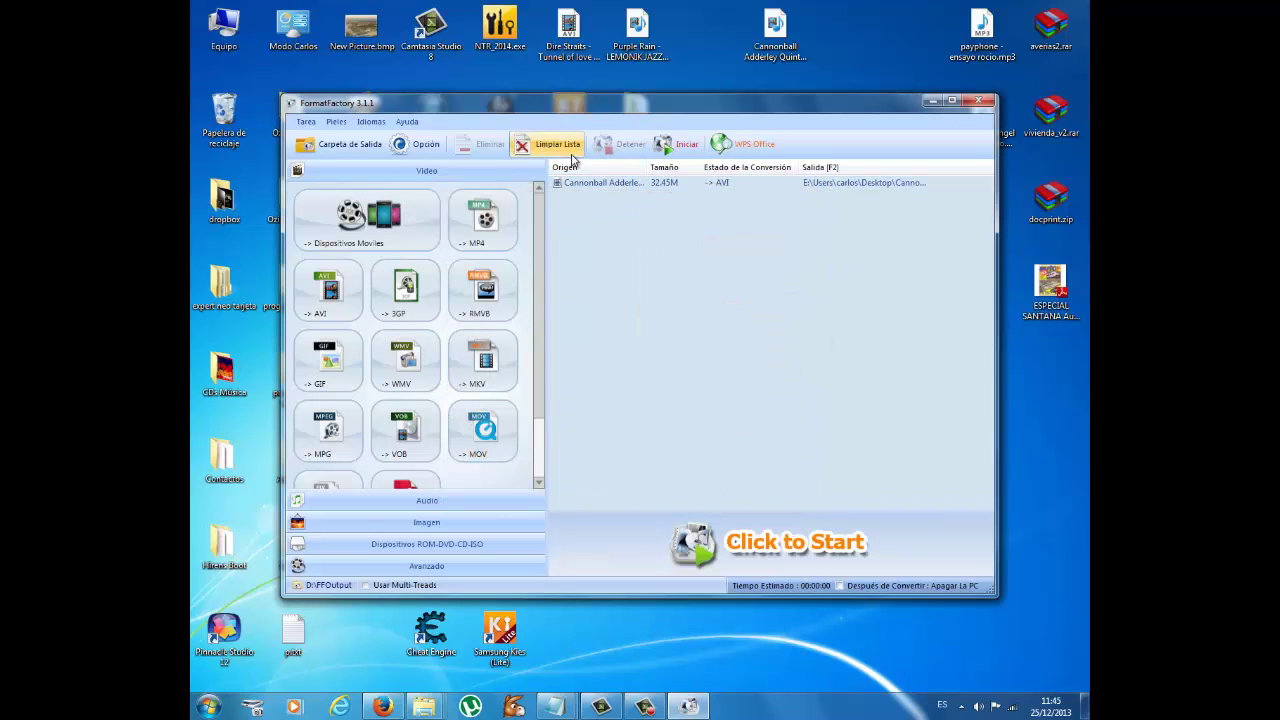
pyautogui.click(682, 147)
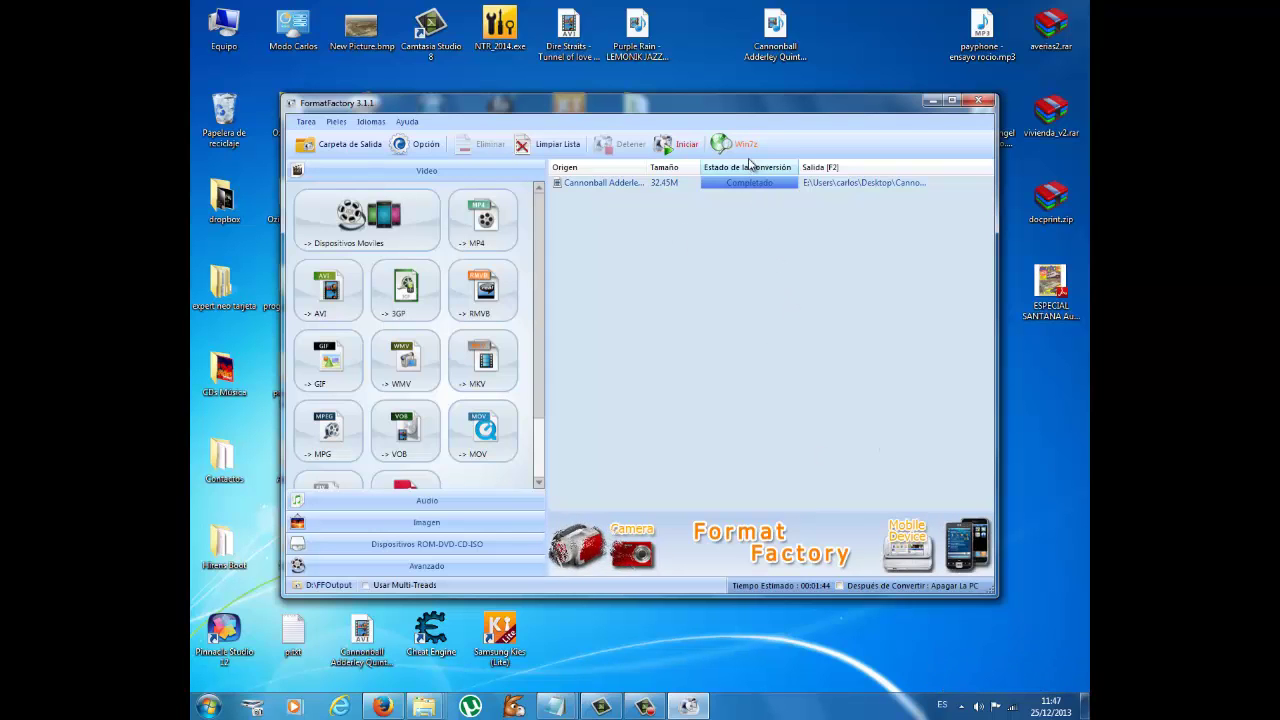
pyautogui.click(978, 102)
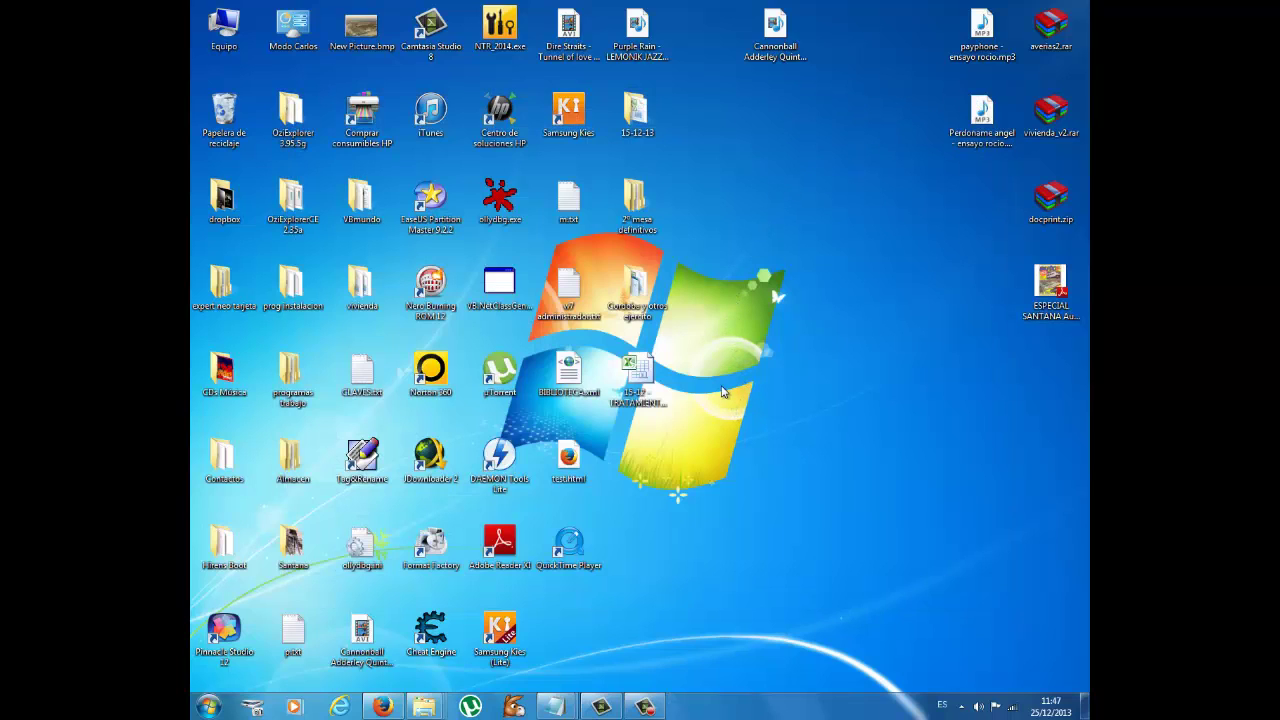
# Step: Move the converted AVI below the original MP4 on the desktop and replace the codec part of its name with "divx - mp3"
pyautogui.moveTo(356, 636); pyautogui.dragTo(790, 132)
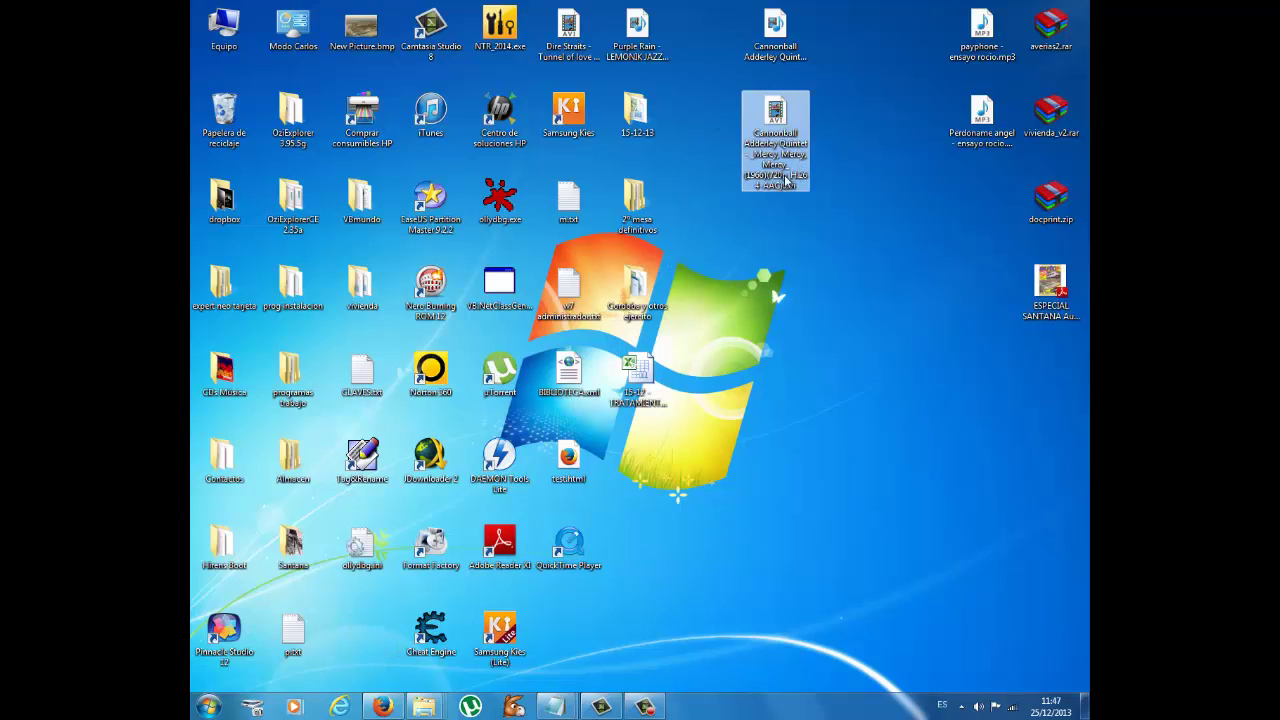
pyautogui.click(775, 172)
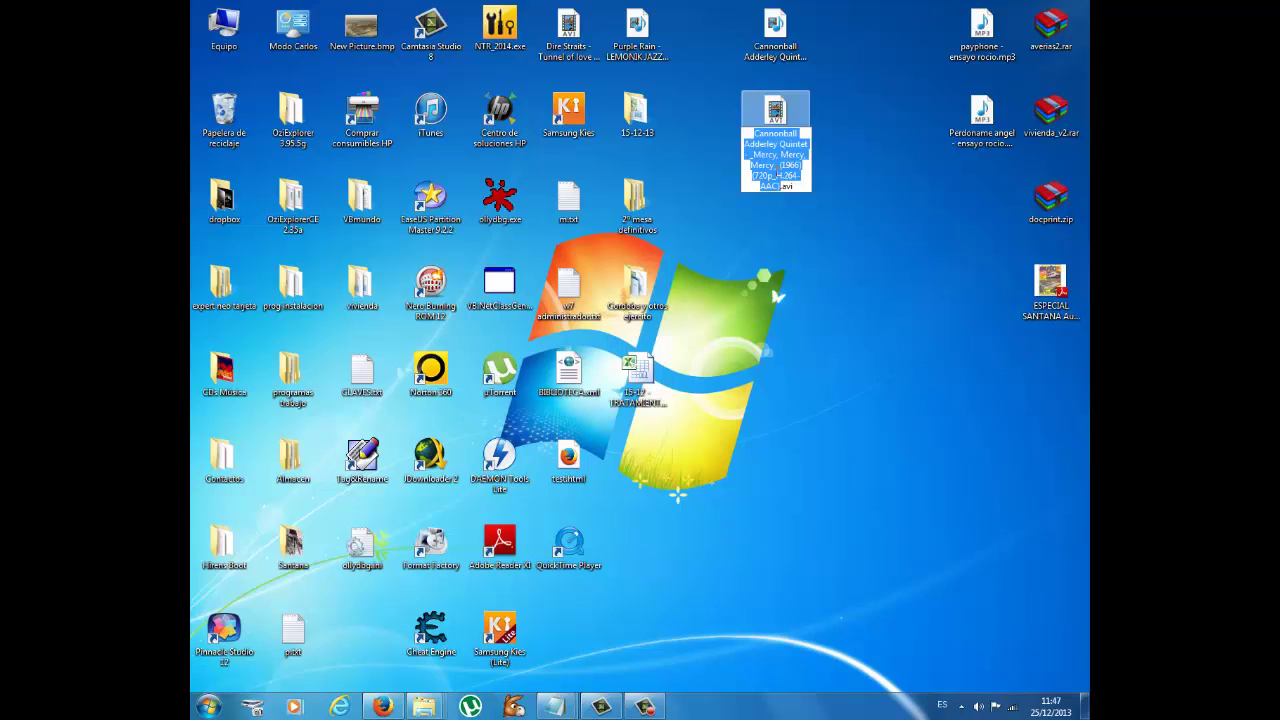
pyautogui.moveTo(777, 175)
pyautogui.mouseDown()
pyautogui.moveTo(802, 178)
pyautogui.moveTo(780, 187)
pyautogui.mouseUp()
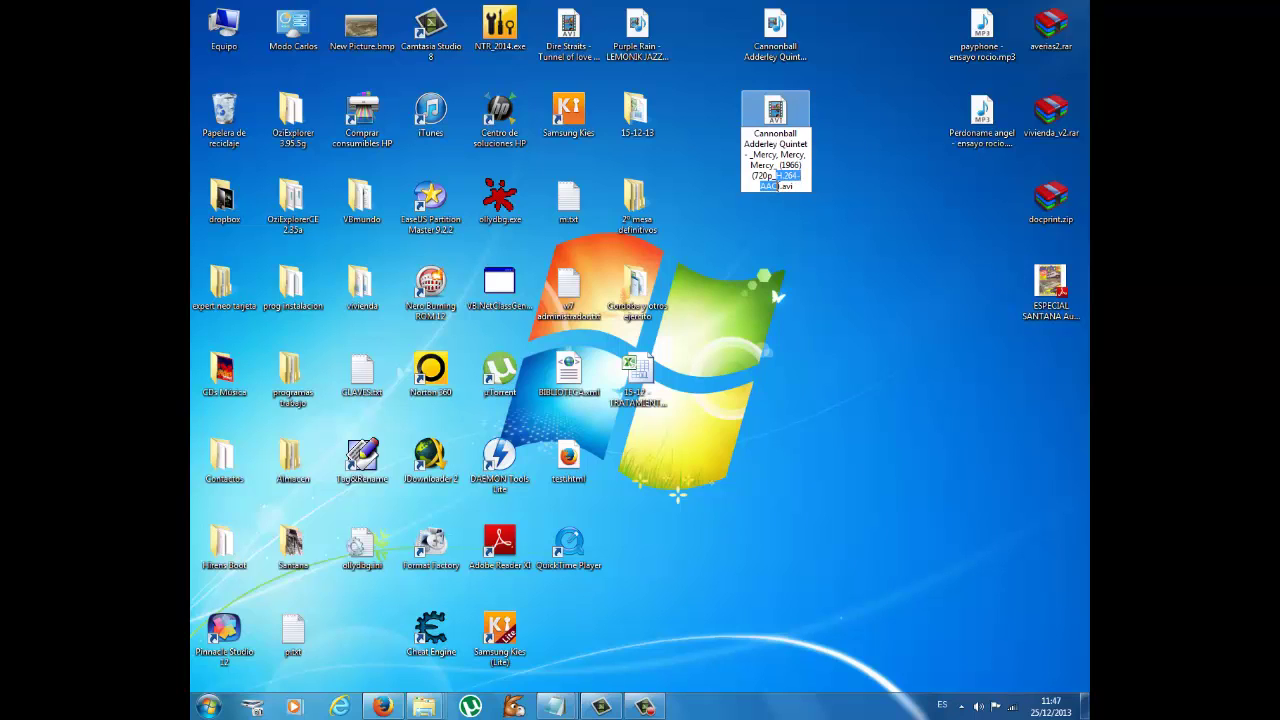
pyautogui.write('divx')
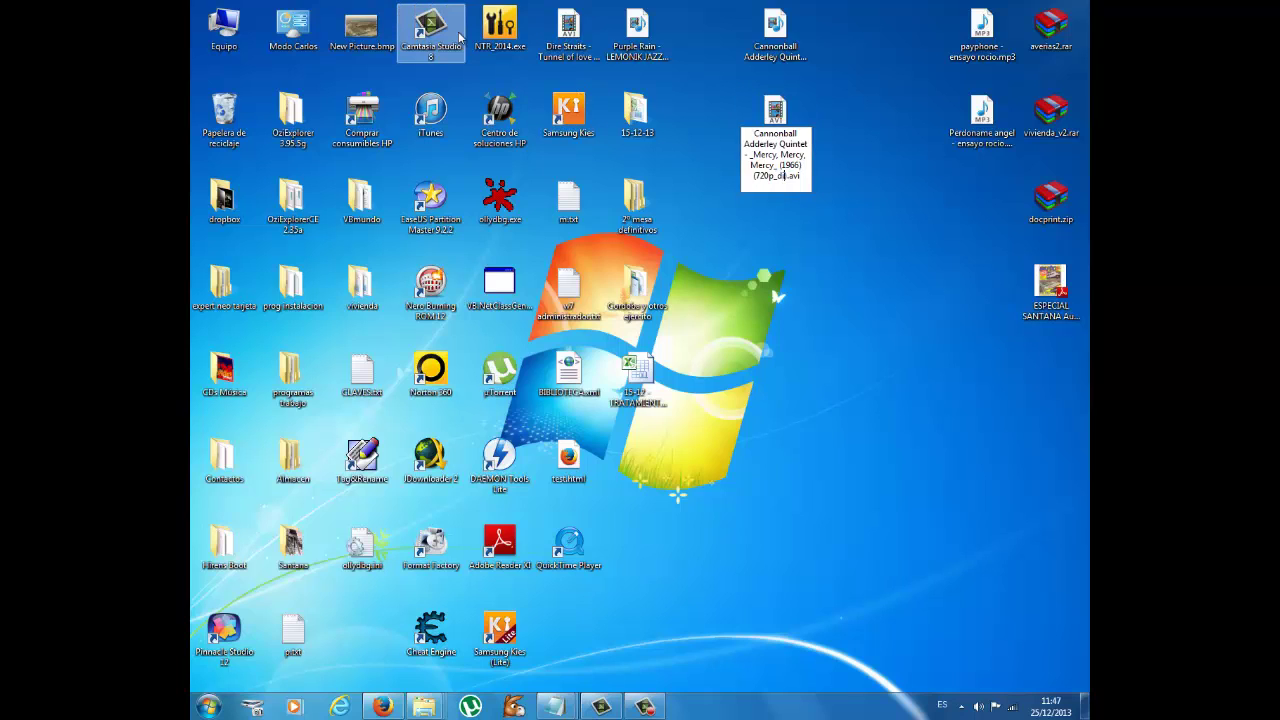
pyautogui.write(' - mp3')
pyautogui.press('Return')
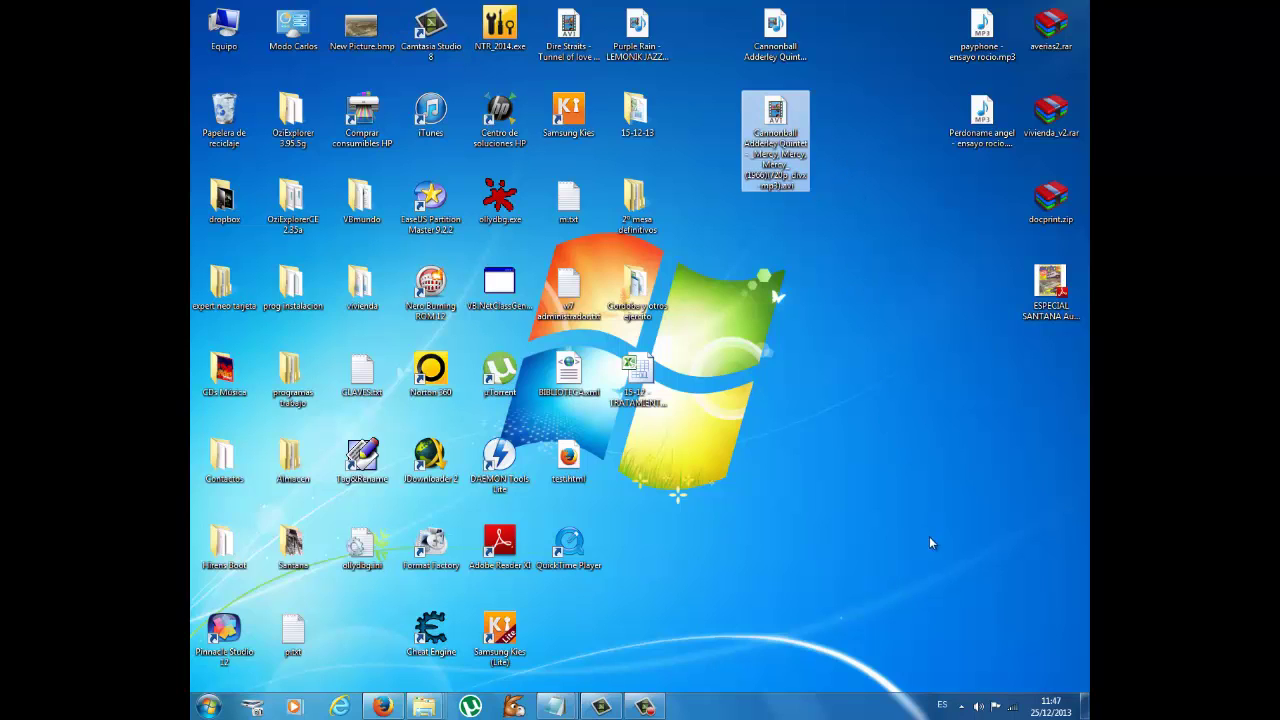
pyautogui.click(645, 706)
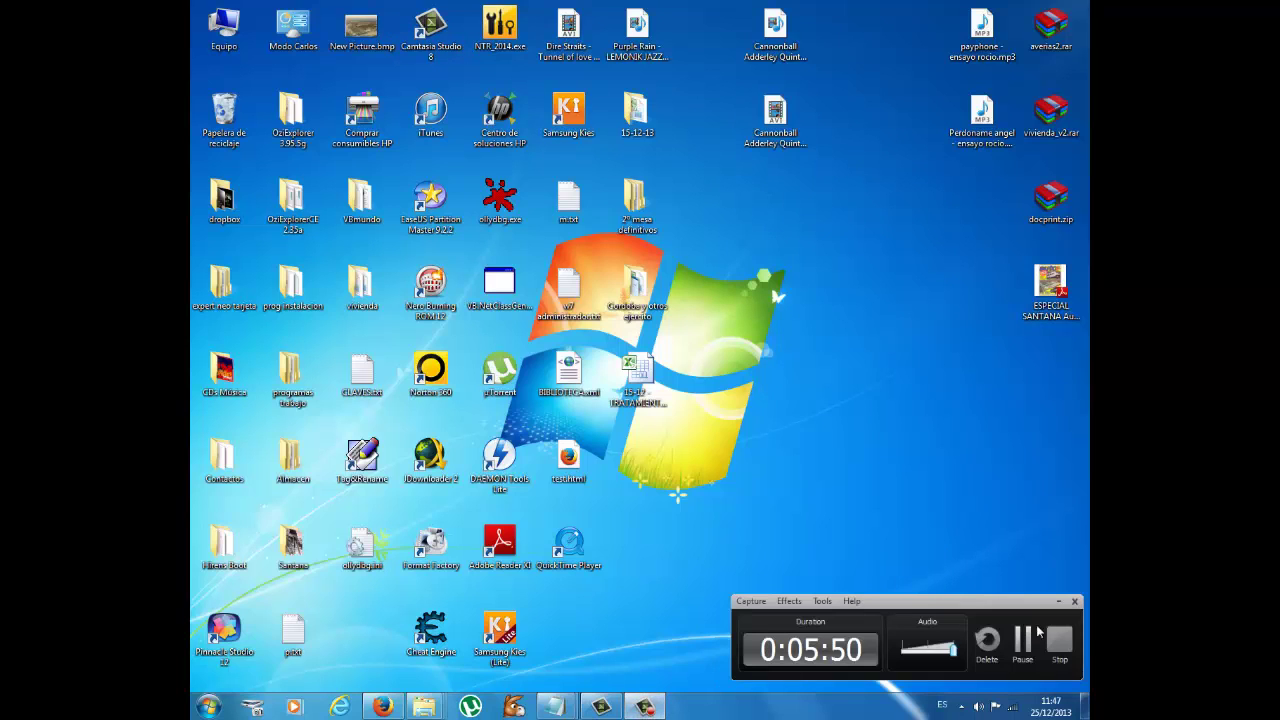